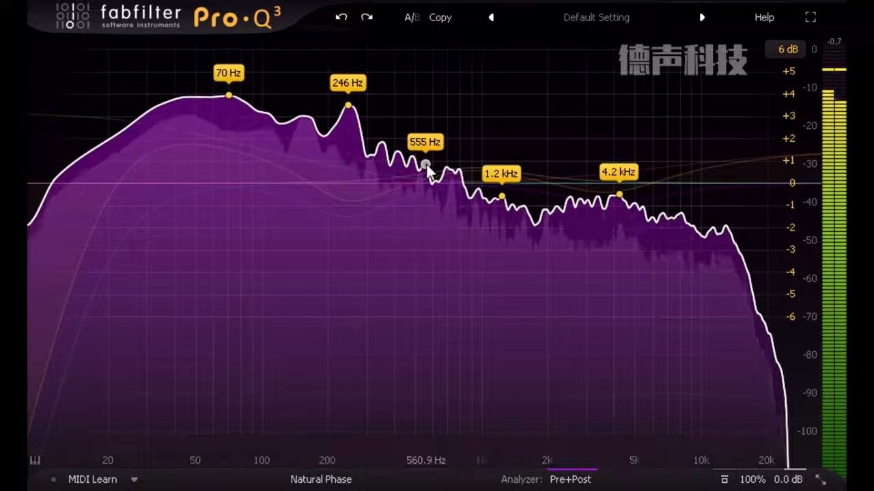
- Grab the 555 Hz spectrum peak and cut it by about 2.9 dB with a narrow Q of about 8
left_click_drag(425, 165, 425, 176)
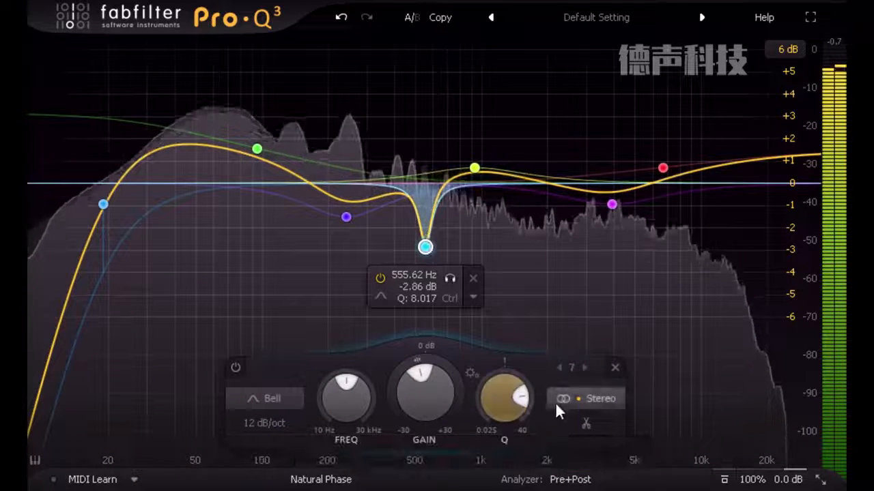
left_click(605, 357)
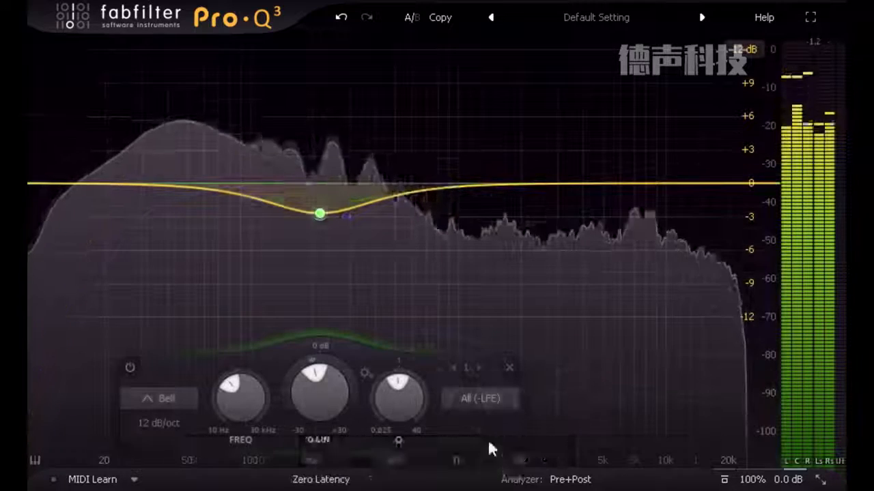
- Switch the surround bell band's target speakers from All (-LFE) using the L/R speaker pair option
left_click(481, 399)
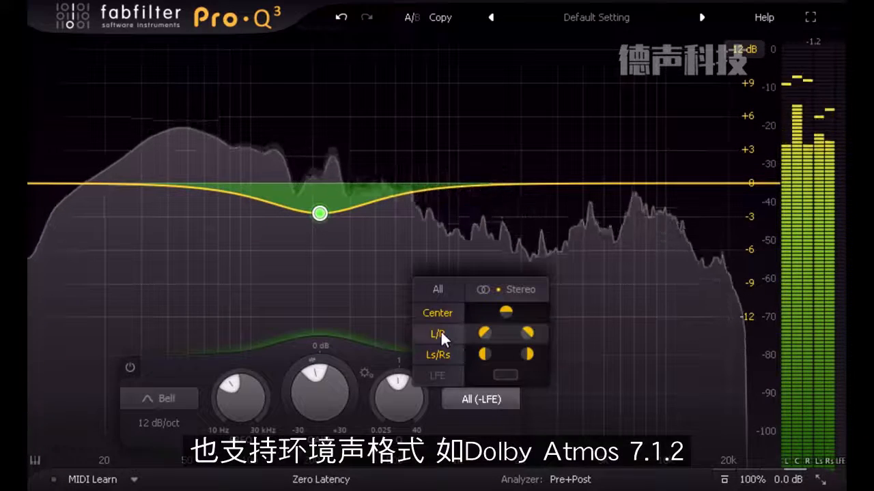
left_click(440, 333)
left_click(483, 400)
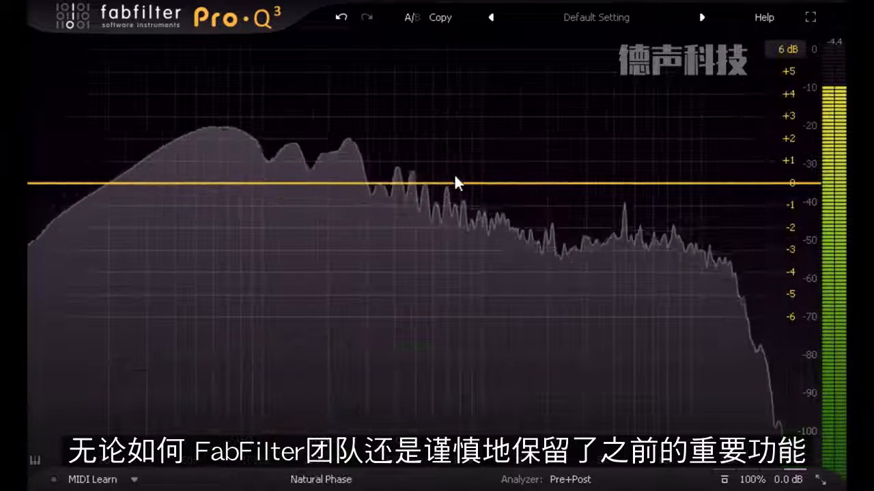
- Add a bell boost of about 2.2 dB near 10.2 kHz and narrow its Q to about 2.4
left_click_drag(453, 179, 697, 128)
scroll(655, 98, "up", 2)
scroll(675, 91, "up", 1)
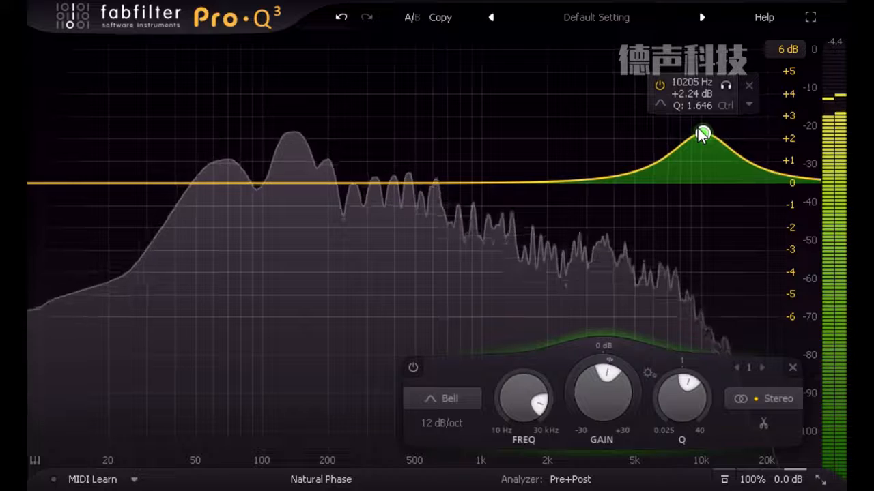
scroll(698, 127, "up", 2)
scroll(702, 135, "up", 1)
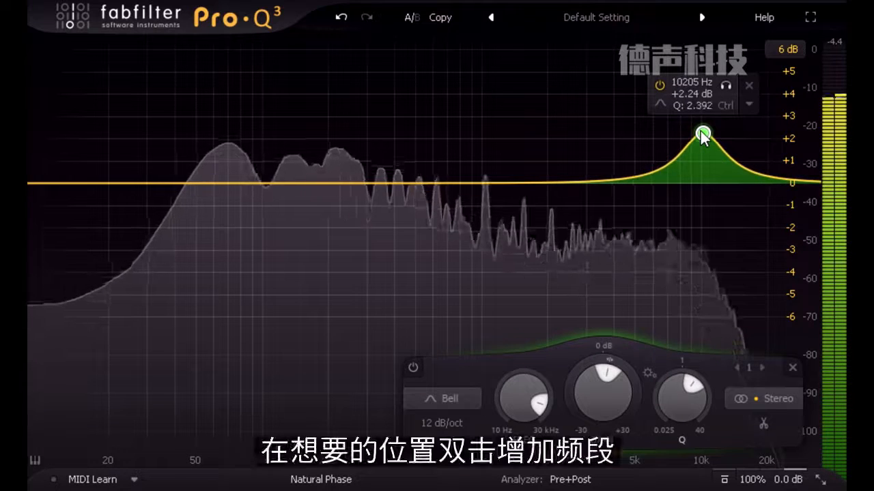
- Add a bell cut of about 1.5 dB at 233 Hz and narrow its Q to about 1.86
double_click(349, 204)
left_click_drag(350, 204, 344, 216)
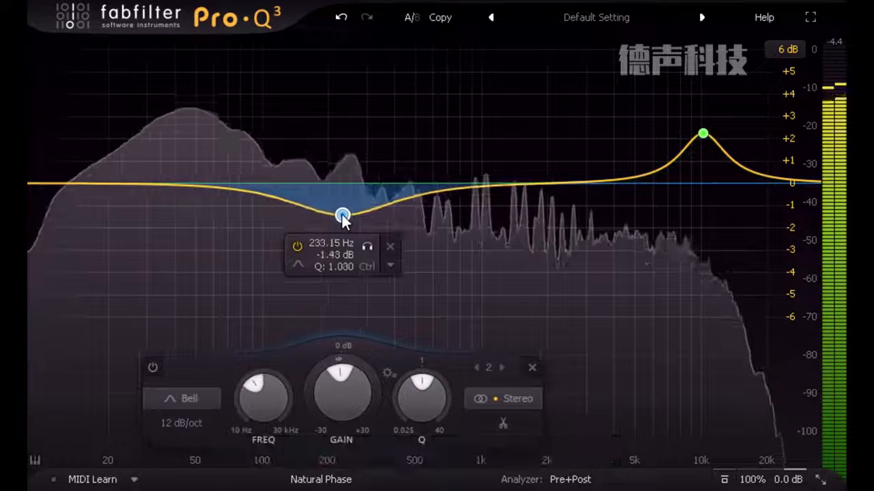
scroll(343, 219, "up", 2)
scroll(342, 219, "up", 2)
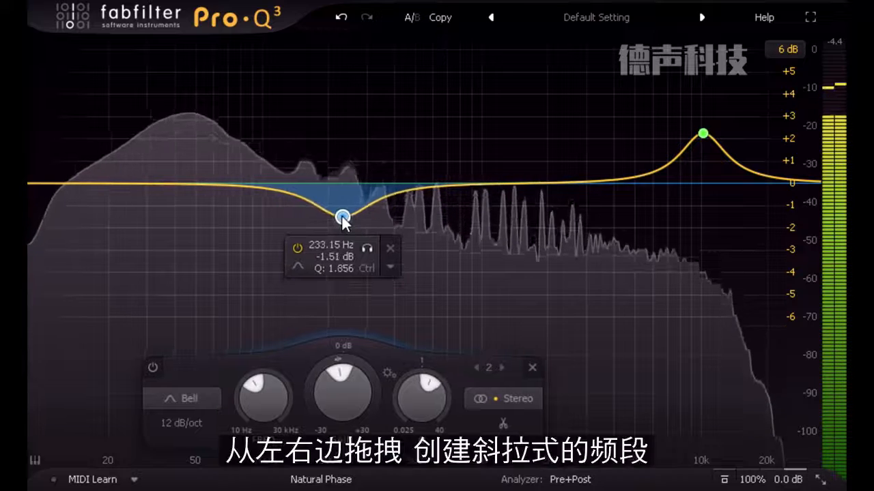
- Add a low shelf boosting about 1.4 dB near 134 Hz and a high shelf cutting about 1.1 dB near 4.9 kHz
left_click_drag(51, 187, 289, 166)
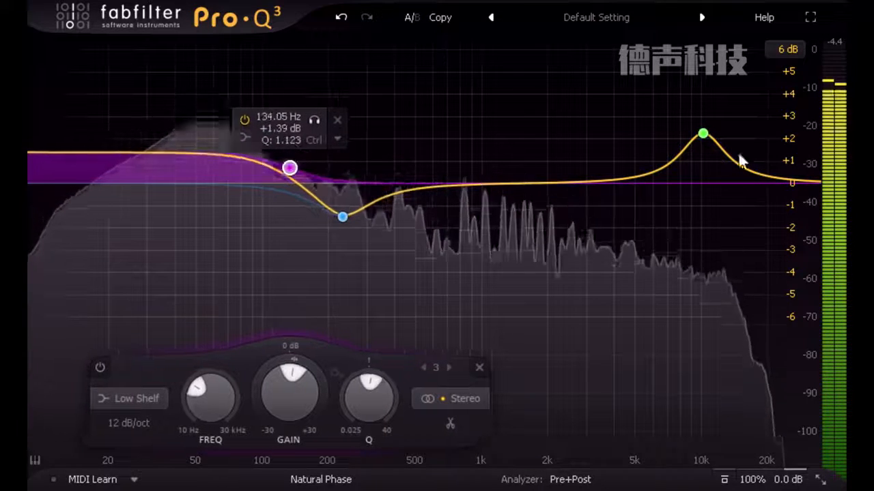
left_click_drag(809, 183, 637, 202)
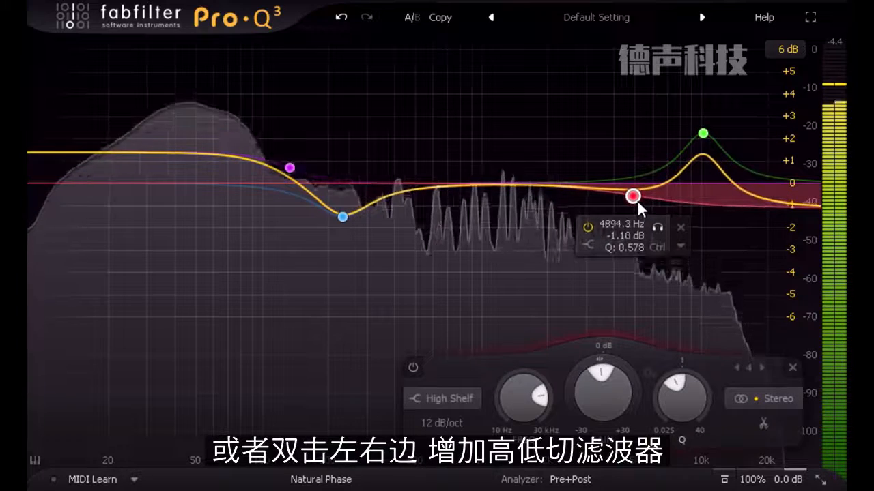
- Add an 18 dB/oct low cut filter and place it at about 31 Hz
double_click(92, 190)
left_click_drag(92, 189, 151, 187)
left_click(151, 187, "alt+shift")
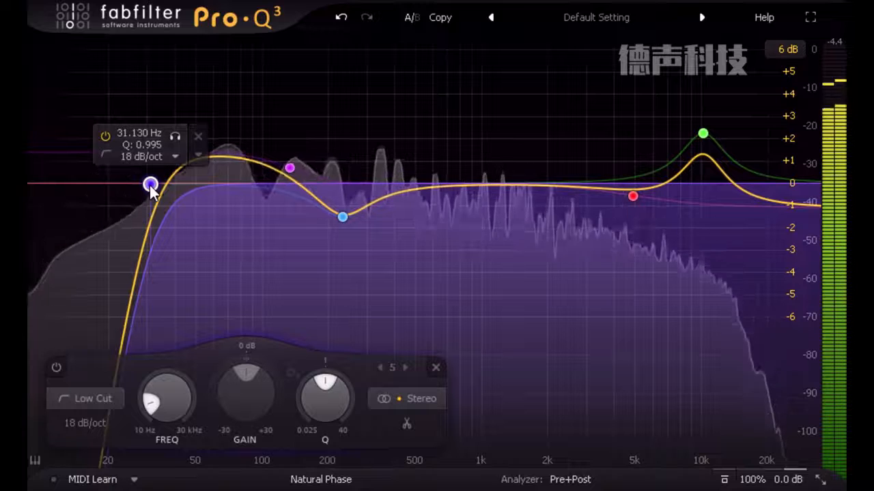
- Strengthen the low shelf and 233 Hz bell together, bringing the bell to about -2.5 dB, and cut the 3.3 kHz resonance by about 4.5 dB
left_click_drag(231, 108, 405, 262)
left_click_drag(291, 174, 294, 144)
left_click(372, 269)
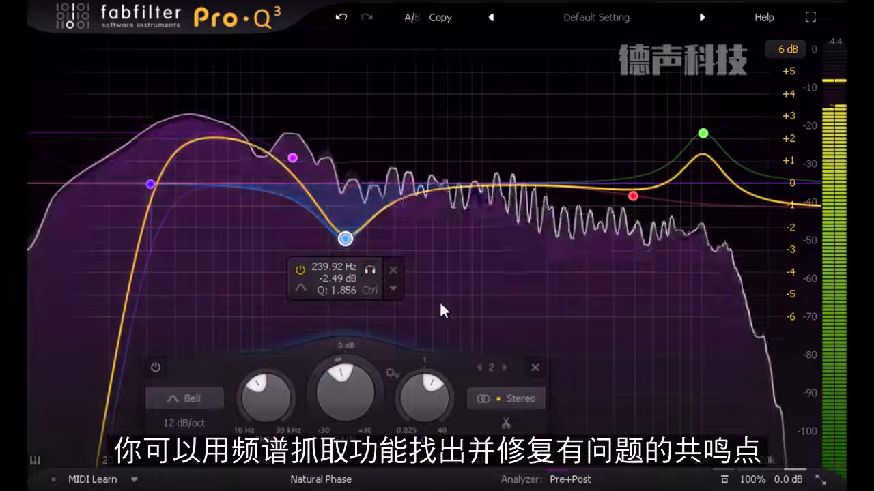
left_click_drag(439, 301, 595, 154)
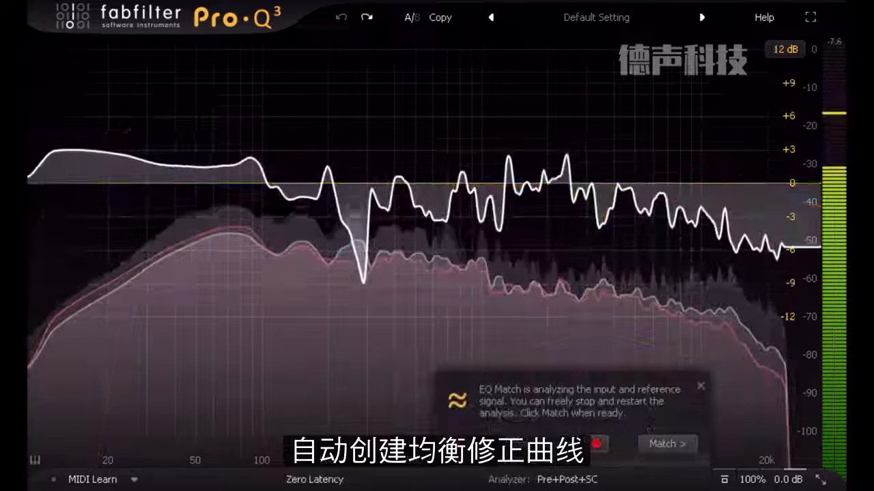
- Generate the EQ Match curve from the analyzed signals and increase the number of bands above 5
left_click(668, 444)
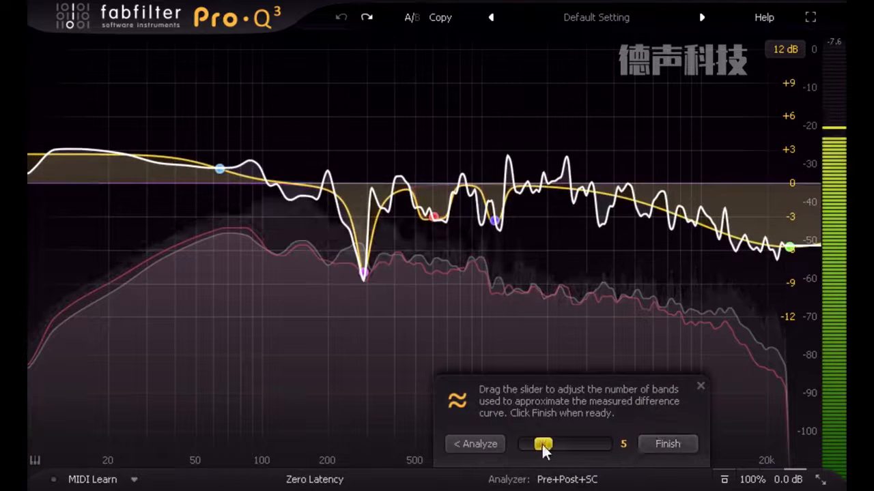
left_click_drag(542, 444, 585, 444)
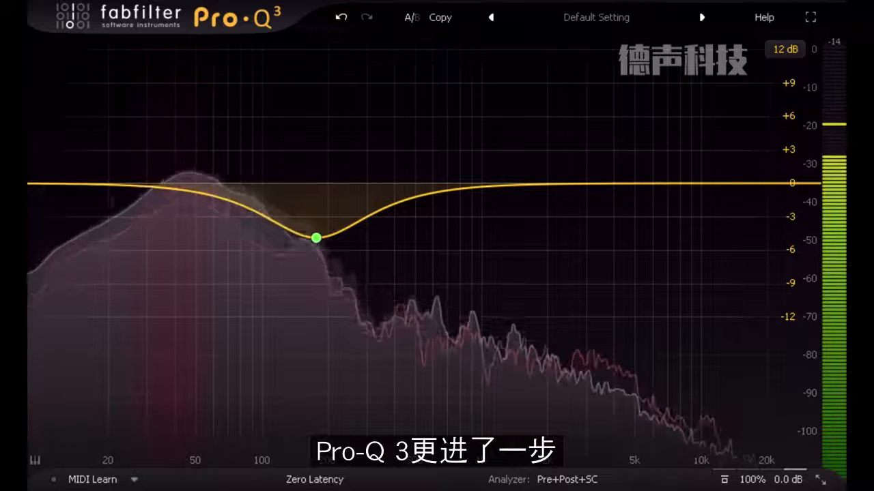
- Browse the analyzer's list of available spectrums and choose Bari Spot as the comparison spectrum in place of the side chain
left_click(572, 481)
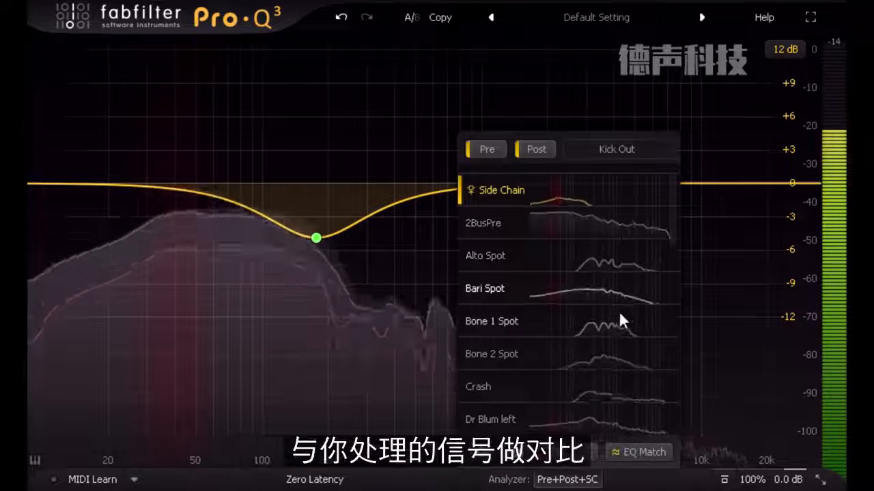
scroll(618, 331, "down", 2)
scroll(619, 334, "down", 1)
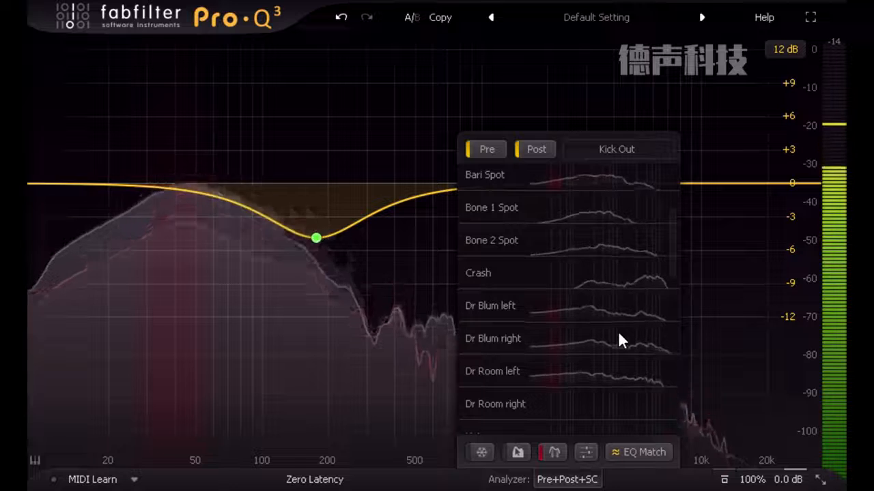
scroll(619, 334, "up", 1)
scroll(618, 331, "up", 1)
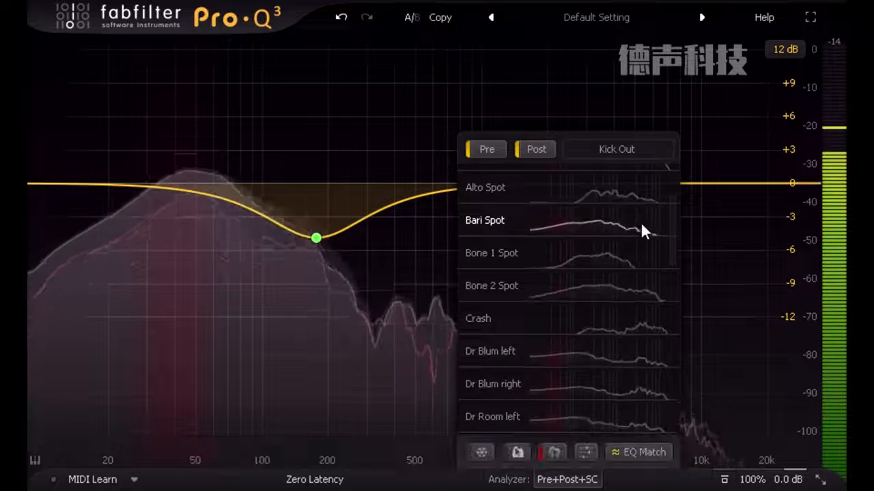
left_click(640, 230)
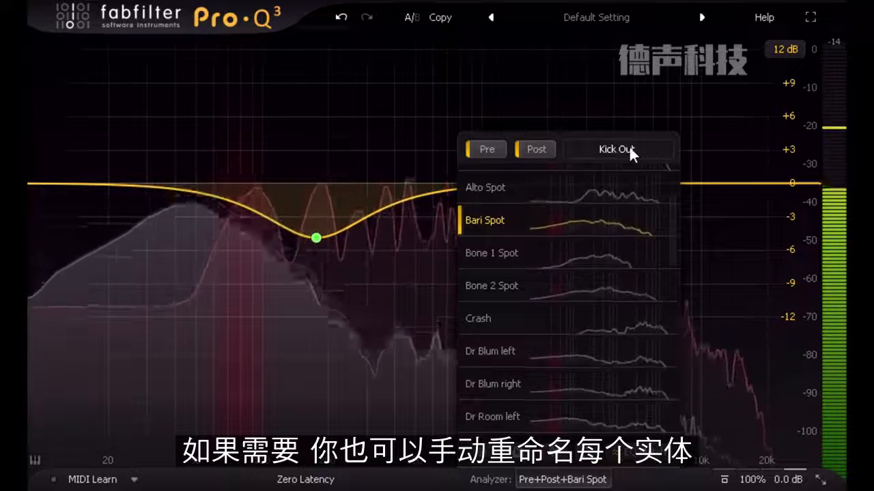
- Open the Kick Out instance name for editing and close the analyzer settings
double_click(629, 146)
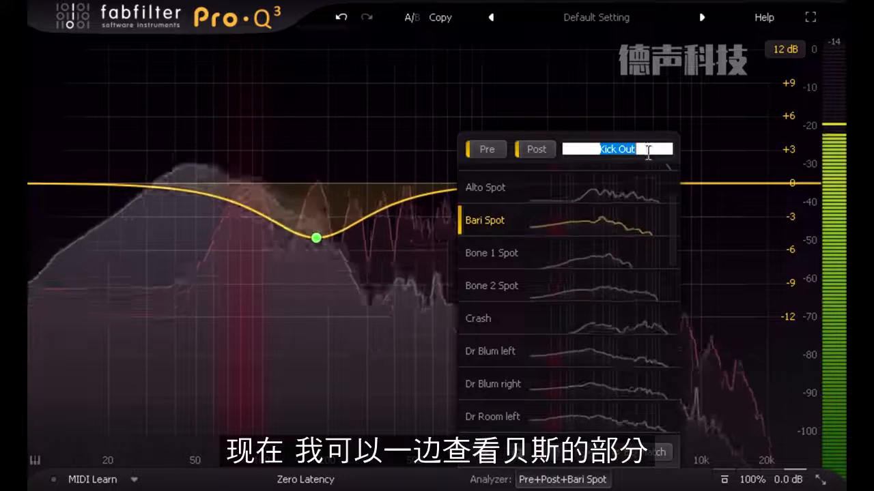
left_click(649, 150)
left_click(703, 242)
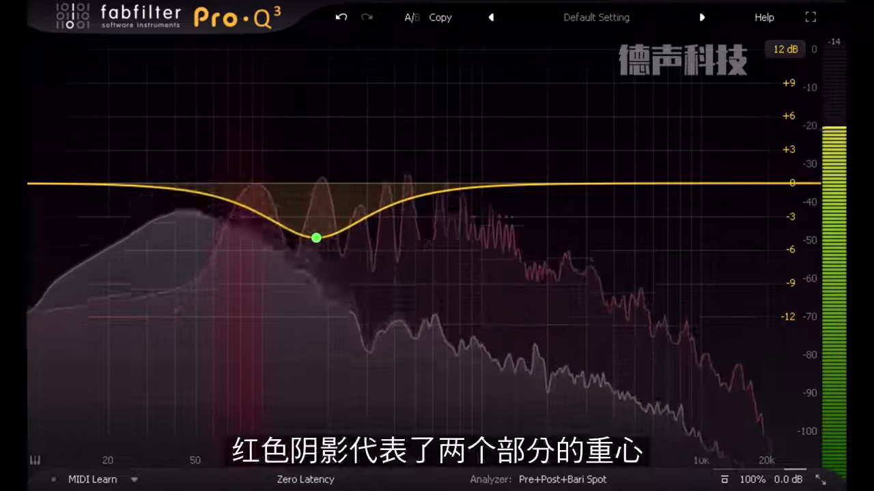
- Pull the EQ curve down at the red collision area between 50 and 100 Hz
mouse_move(252, 226)
left_click_drag(246, 210, 249, 236)
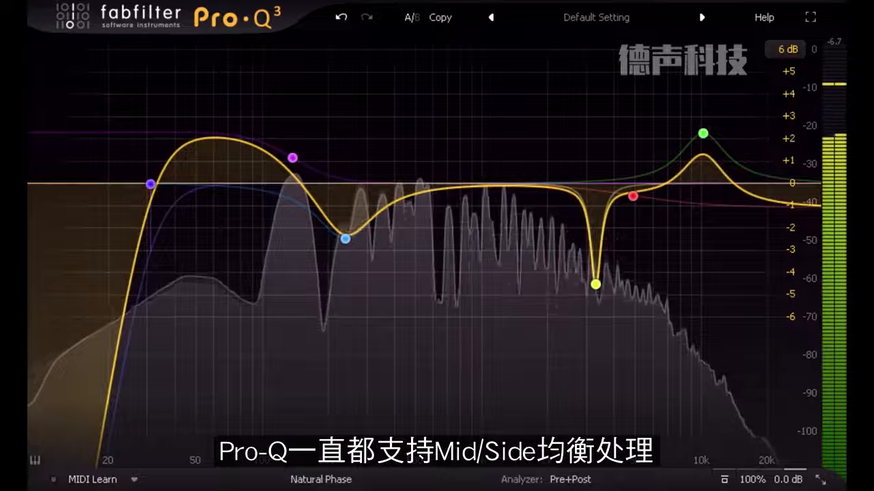
- Set the 240 Hz bell band to process only the Mid signal
left_click(345, 238)
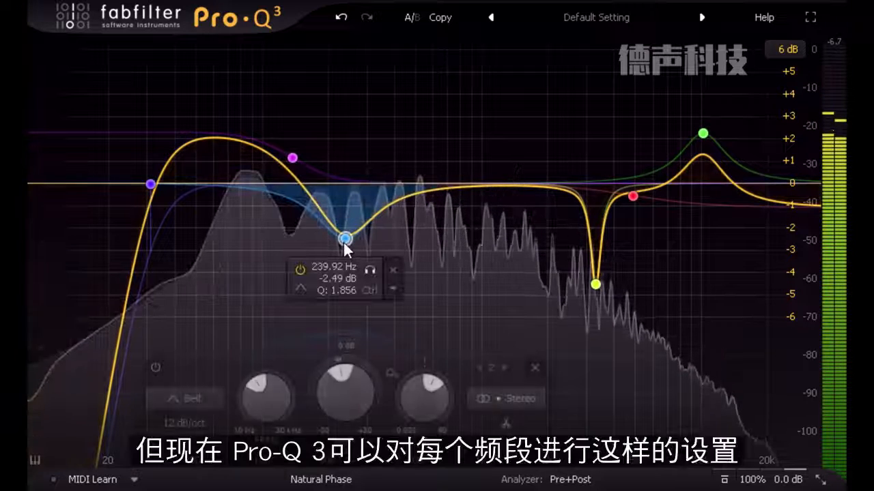
left_click(514, 401)
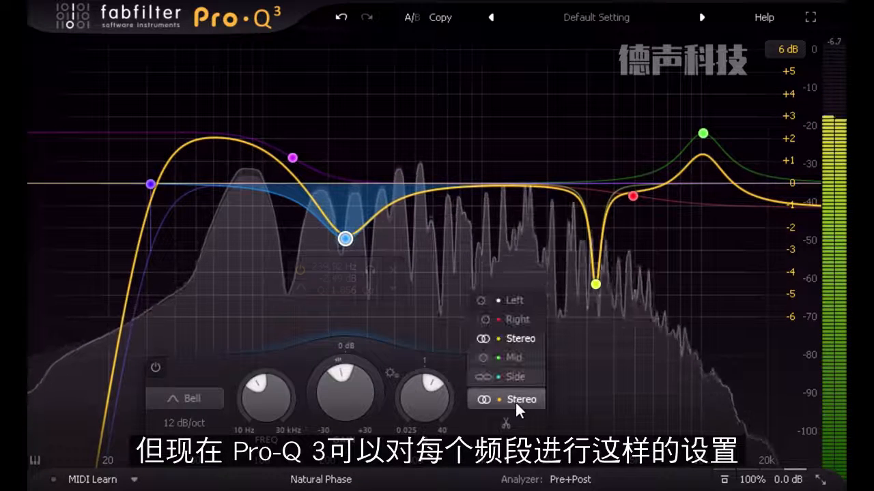
left_click(522, 355)
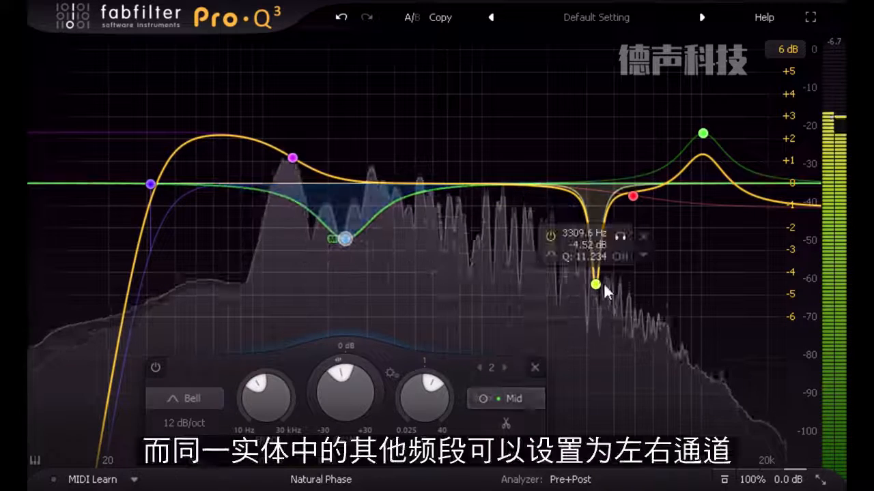
- Set the narrow 3.3 kHz bell band to process only the Left channel
left_click(598, 284)
left_click(755, 401)
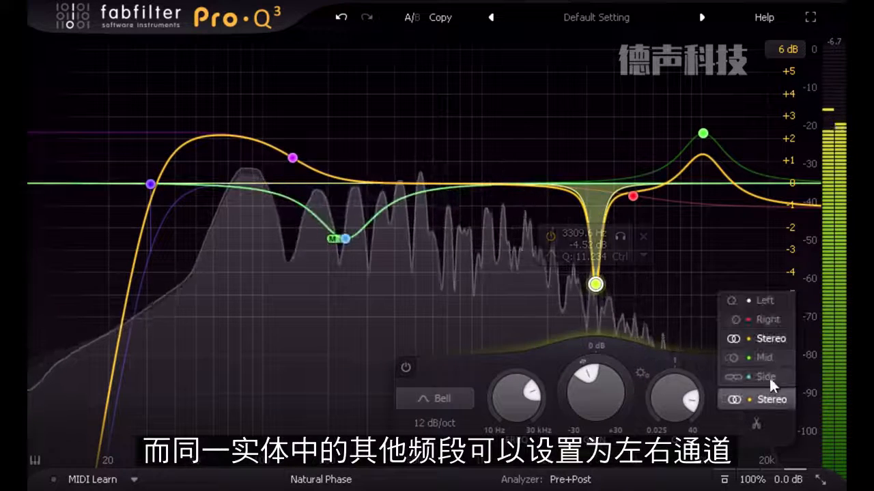
left_click(775, 301)
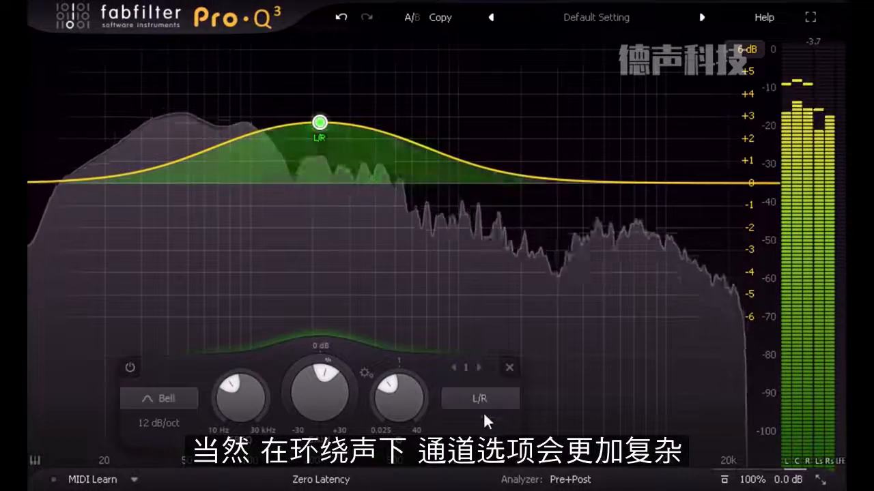
- Apply the surround bell boost to all speakers, first without and finally including the LFE channel
left_click(479, 401)
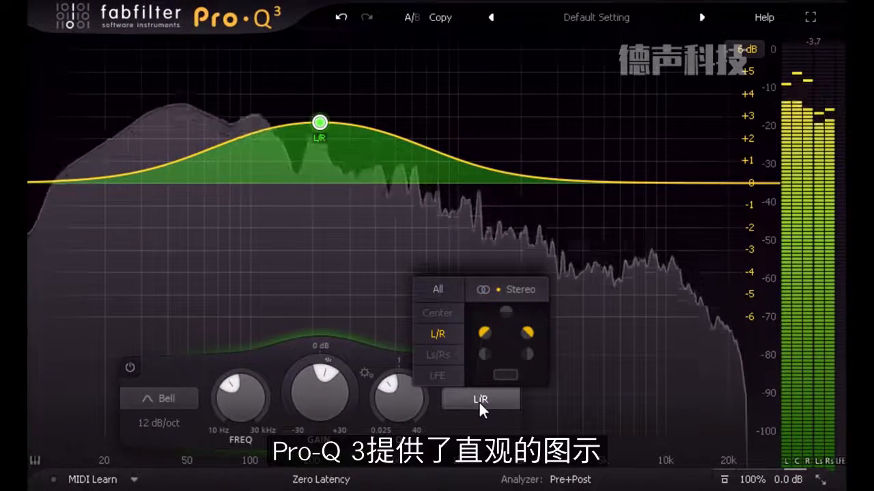
left_click(432, 289)
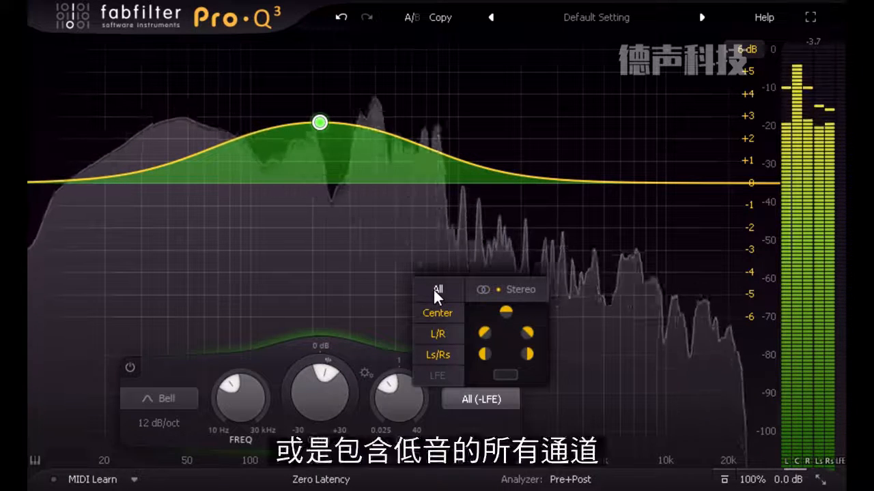
left_click(433, 289)
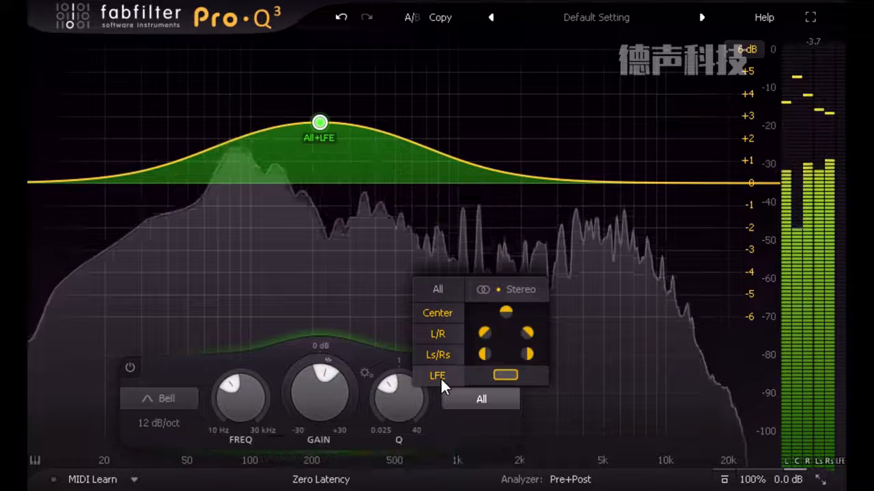
- Try the surround band on the Center speaker, the L/R pair and the Ls/Rs pair in turn
left_click(431, 315)
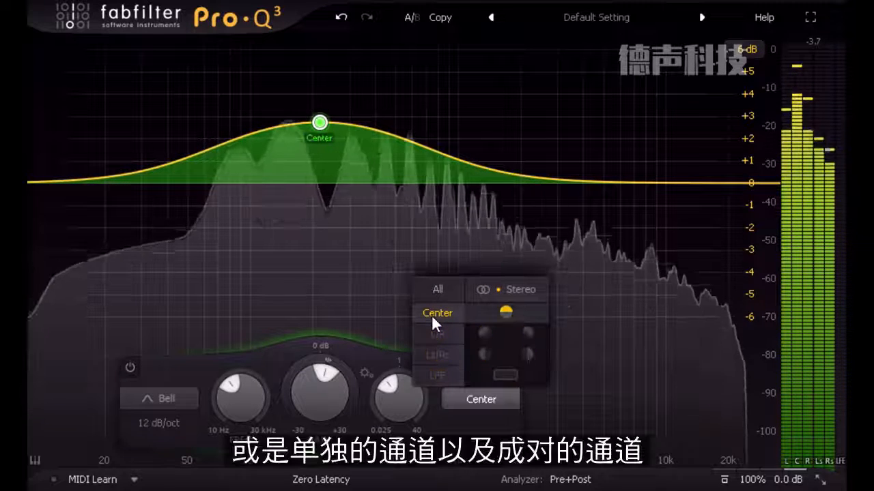
left_click(435, 333)
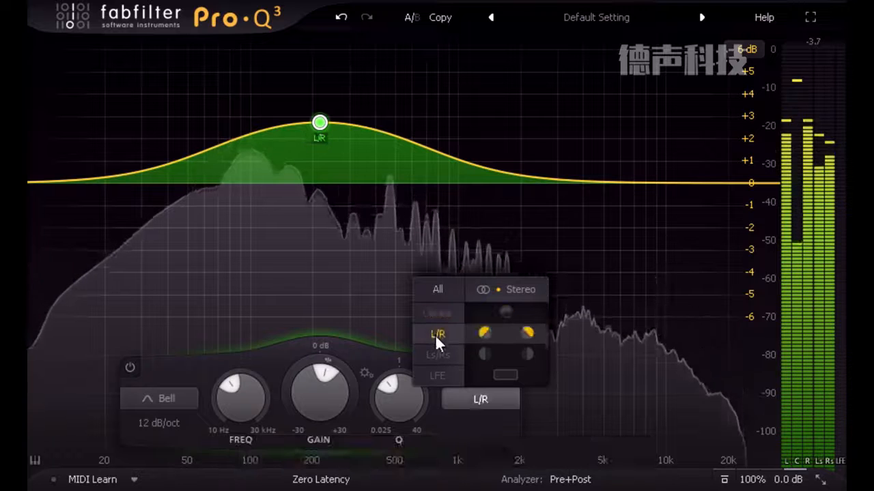
left_click(435, 351)
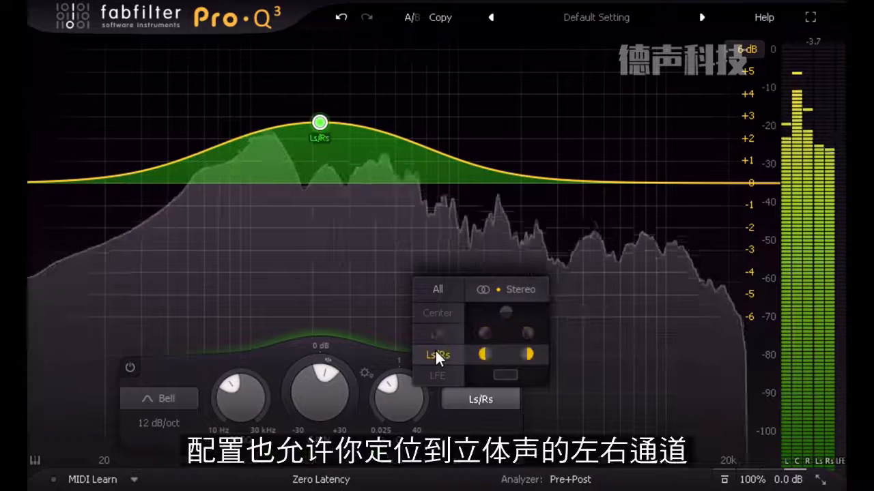
- Target the surround band at the front left speaker alone, and switch it to the right surround speaker only
left_click(485, 333)
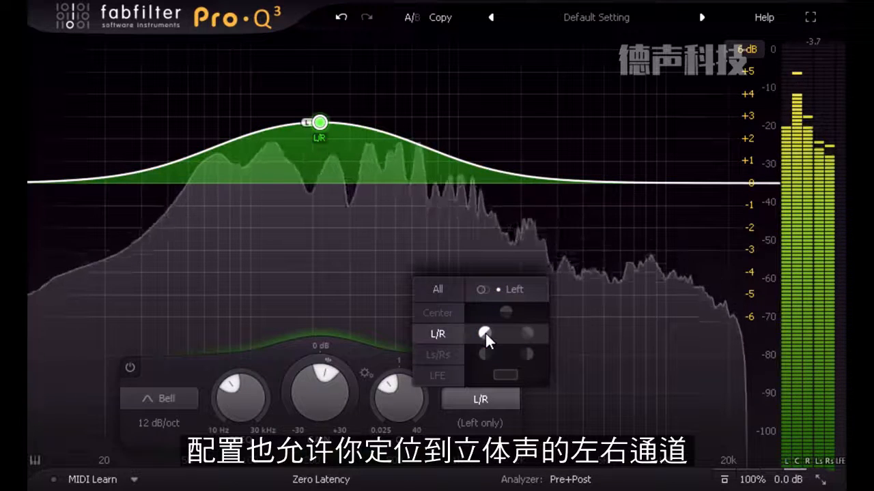
left_click(524, 351)
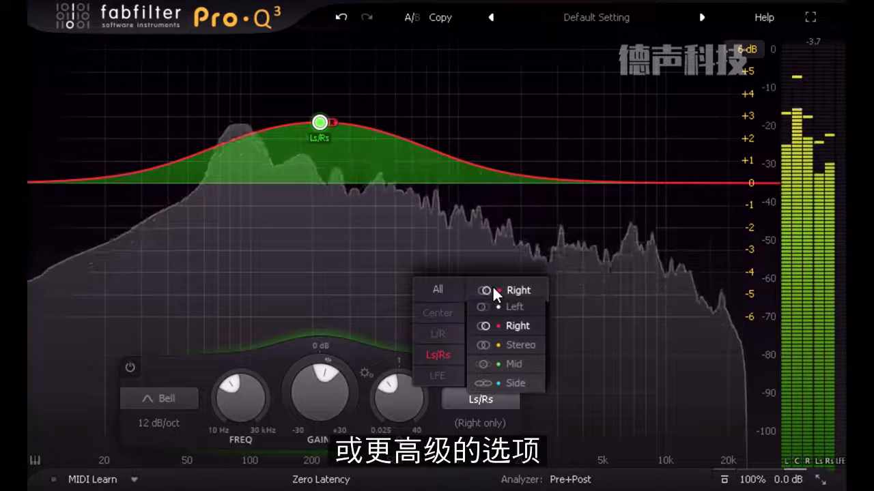
- Restrict the surround bell to the Side signal, first for Ls/Rs, then L/R, then all speakers except LFE
left_click(520, 382)
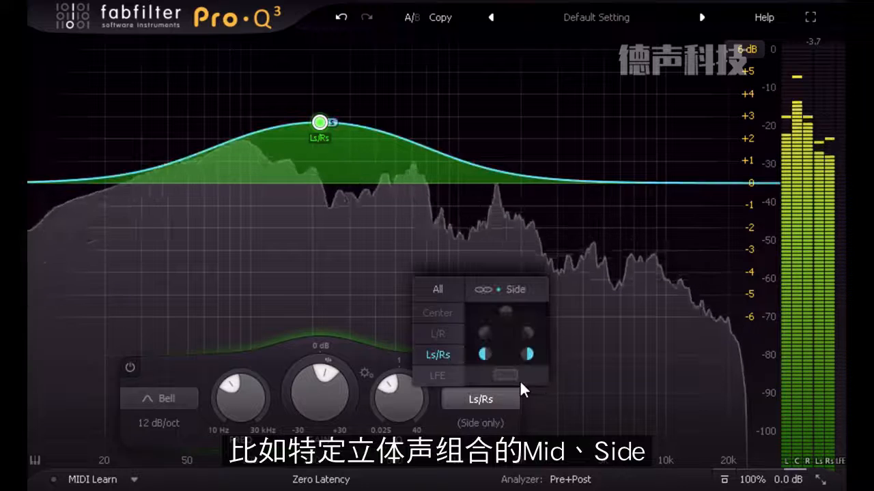
left_click(438, 333)
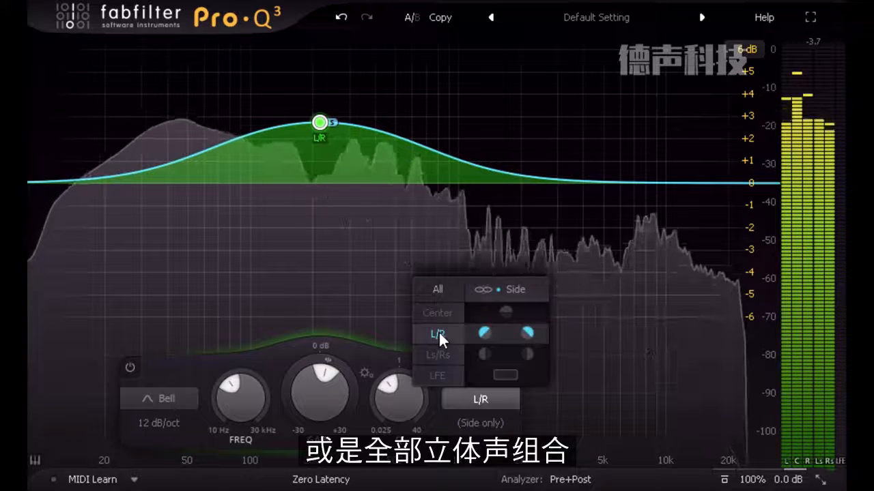
left_click(440, 288)
mouse_move(498, 298)
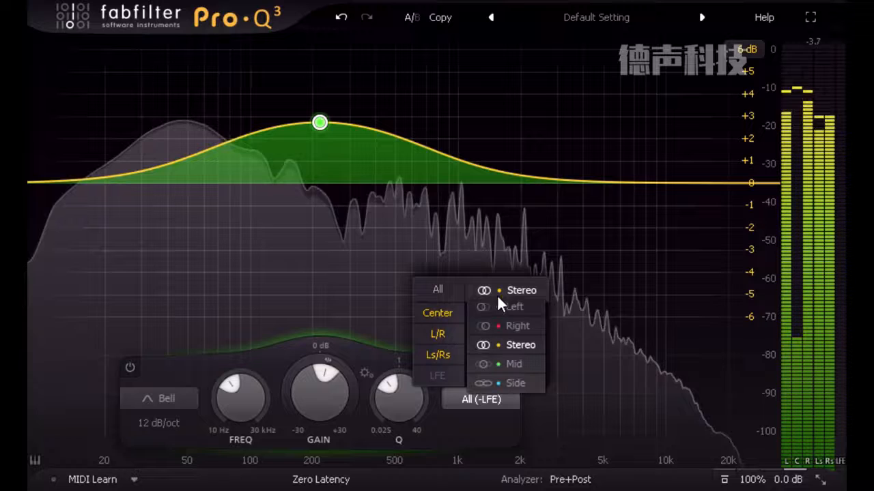
left_click(516, 383)
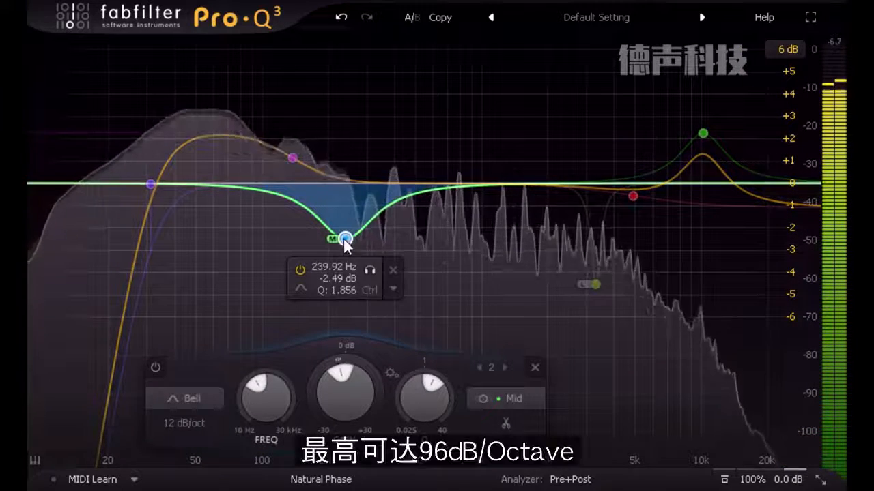
- Try a 96 dB/oct slope on the 240 Hz Mid bell cut and settle on 24 dB/oct
left_click(199, 423)
left_click(205, 424)
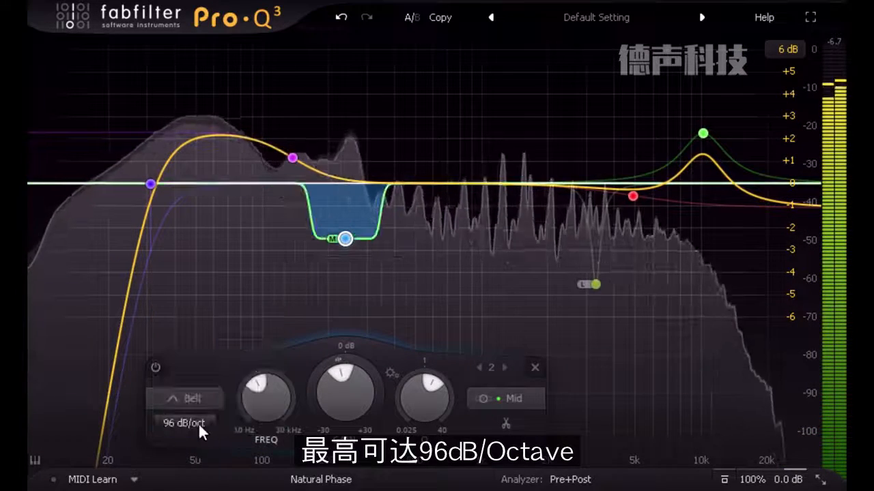
left_click(198, 422)
left_click(215, 340)
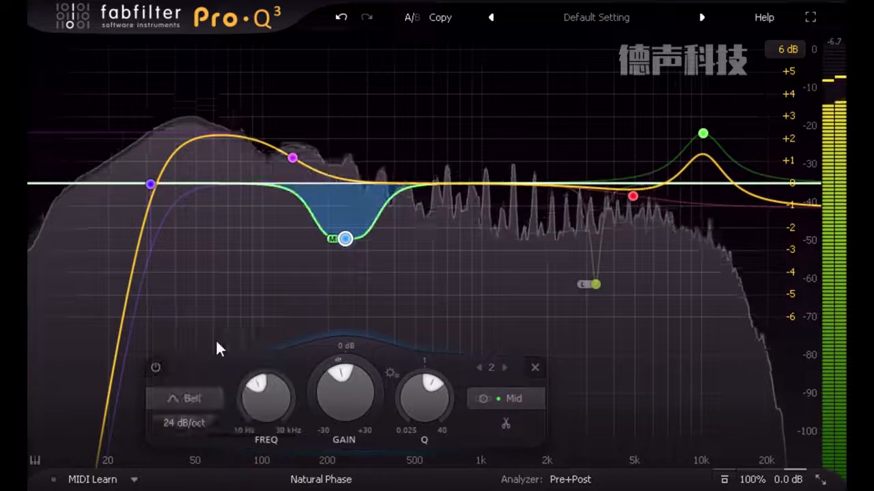
- Try a Brickwall slope on the 31 Hz low cut band with a raised frequency, and undo both changes
mouse_move(154, 201)
left_click(150, 185)
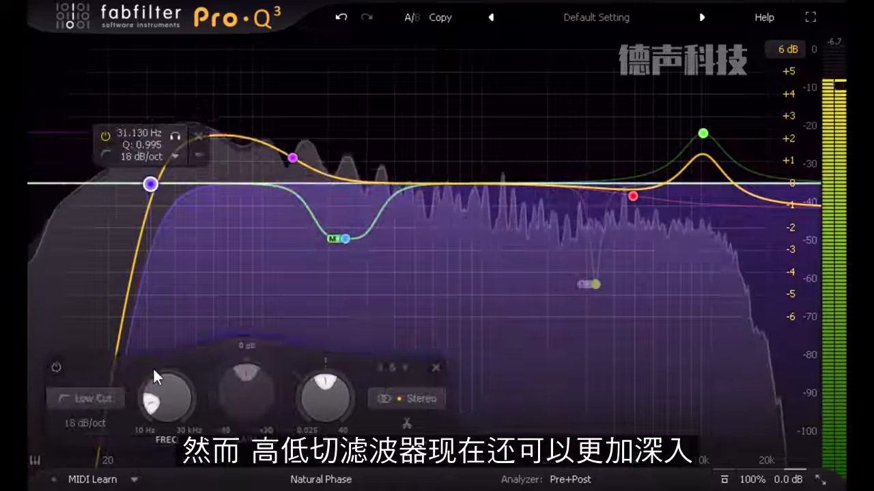
left_click(86, 423)
left_click(112, 421)
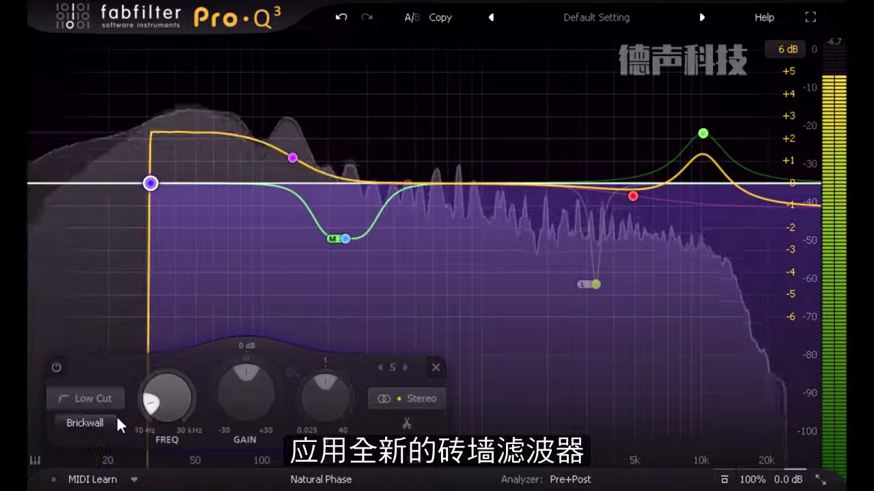
left_click_drag(176, 399, 159, 317)
left_click(340, 18)
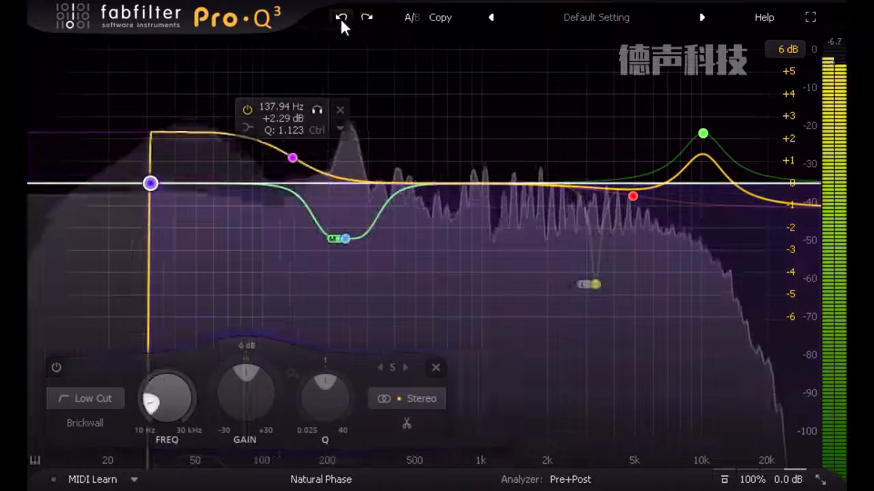
left_click(339, 18)
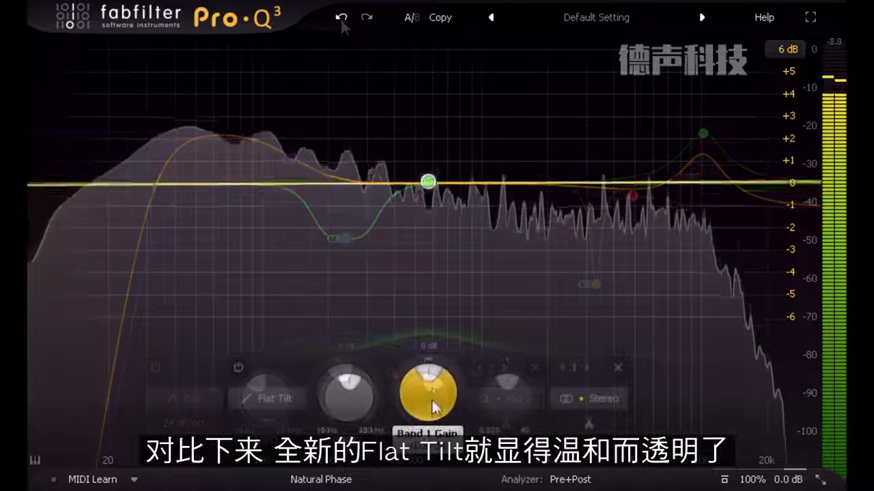
- Adjust the Flat Tilt band's gain down and back up to tilt the spectrum
mouse_move(432, 379)
left_mouse_down()
mouse_move(433, 296)
mouse_move(435, 424)
mouse_move(428, 396)
left_mouse_up()
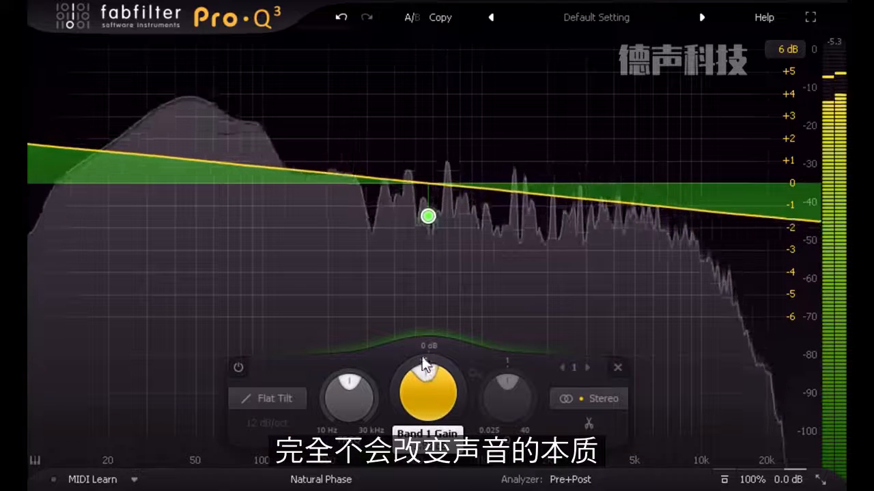
left_click_drag(422, 357, 418, 348)
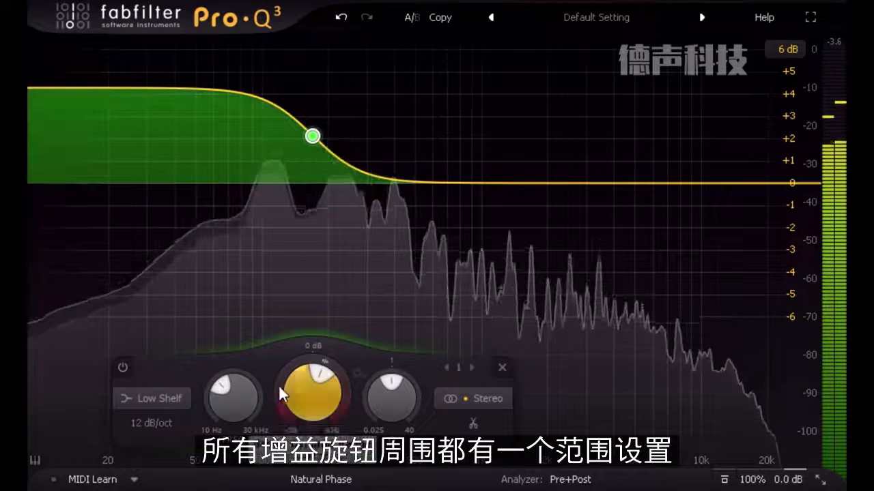
- Give the low shelf a downward dynamic range and adjust its lower limit to about -2.4 dB
left_click_drag(279, 384, 279, 490)
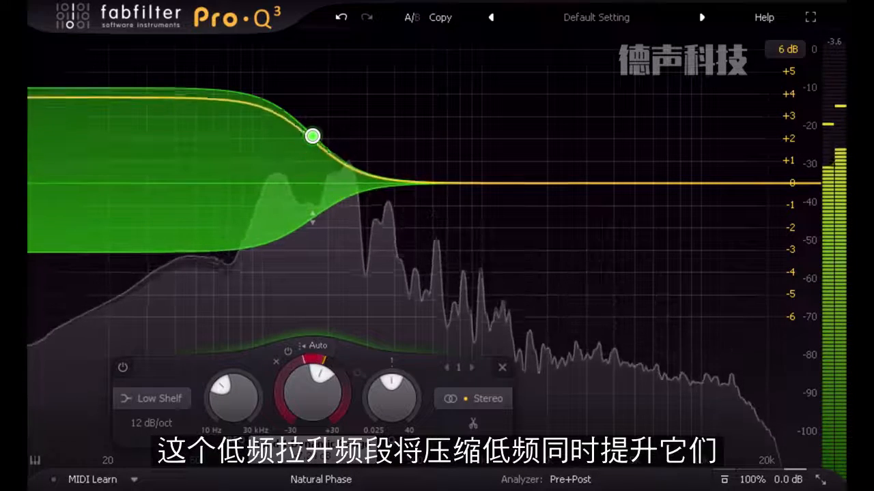
left_click_drag(302, 360, 303, 363)
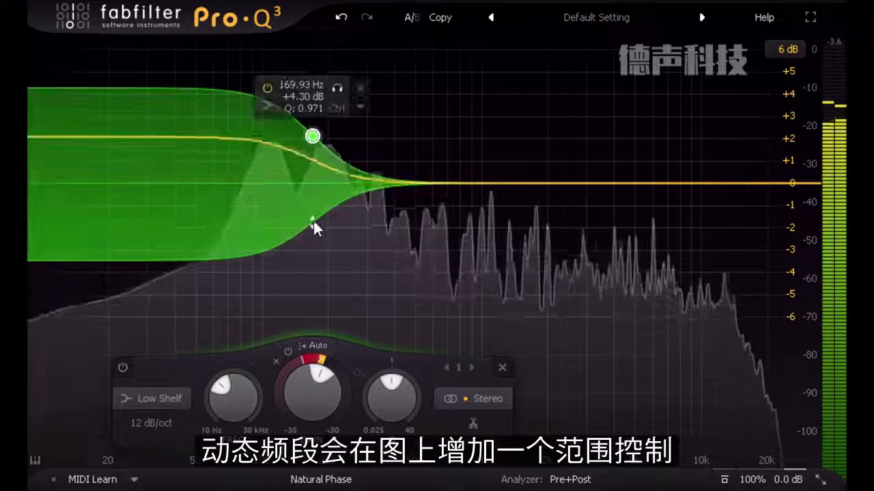
left_click_drag(313, 221, 333, 205)
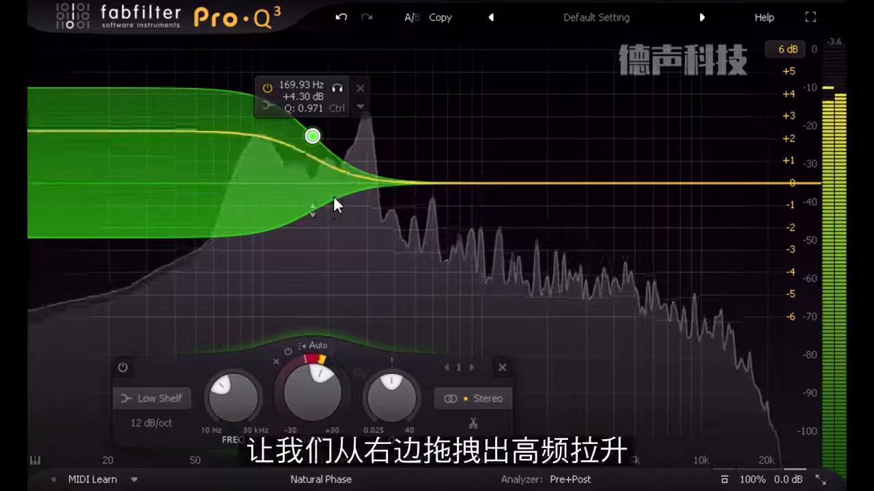
- Add a high shelf at about 3310 Hz with +2.49 dB gain and a dynamic range down to about +0.5 dB
left_click_drag(787, 182, 605, 128)
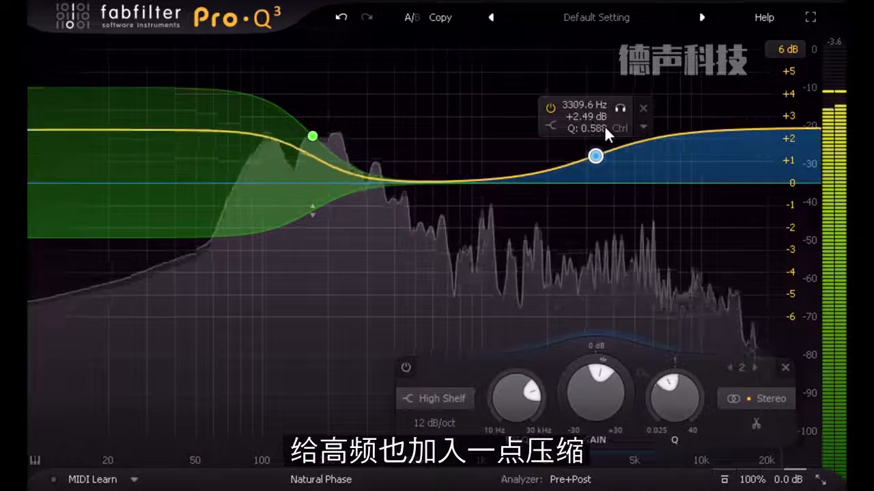
left_click_drag(561, 376, 563, 449)
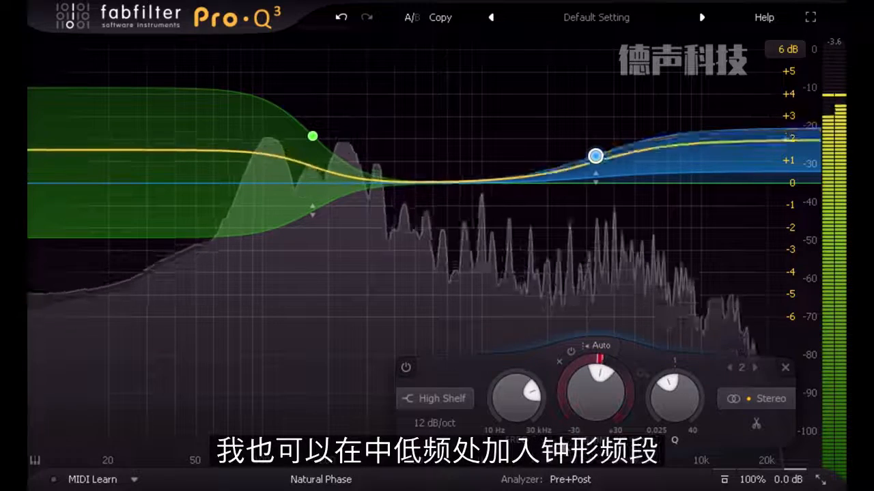
- Add a bell cut at about 214 Hz, -1.80 dB and Q 1.103, with an upward dynamic range to about -0.7 dB
double_click(355, 213)
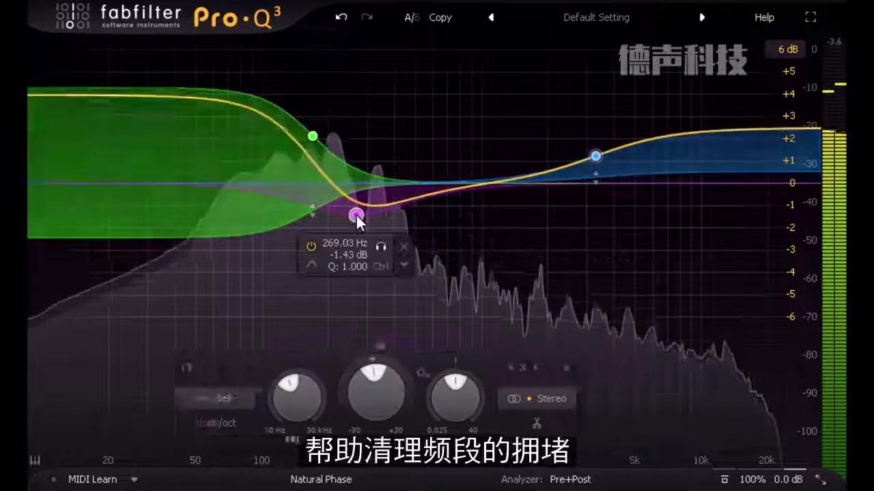
left_click_drag(356, 213, 334, 222)
scroll(332, 226, "up", 1)
left_click_drag(306, 372, 310, 294)
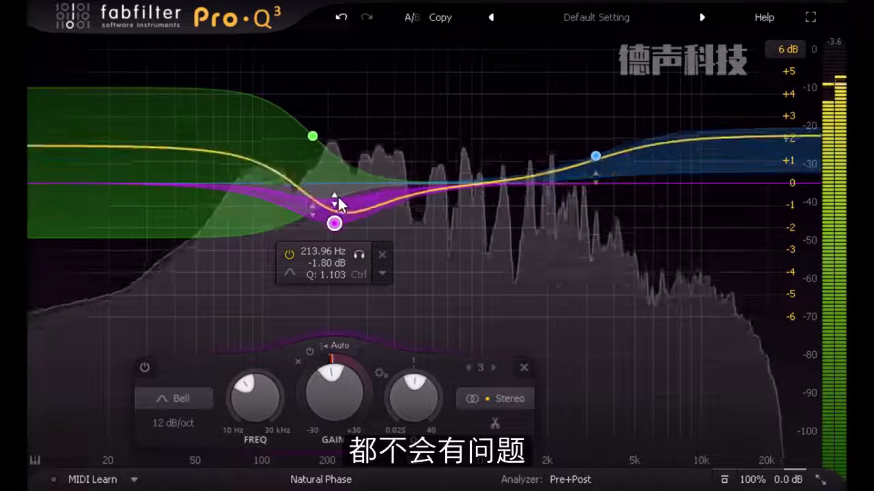
- Raise the high shelf's gain to about +3 dB
left_click(595, 157)
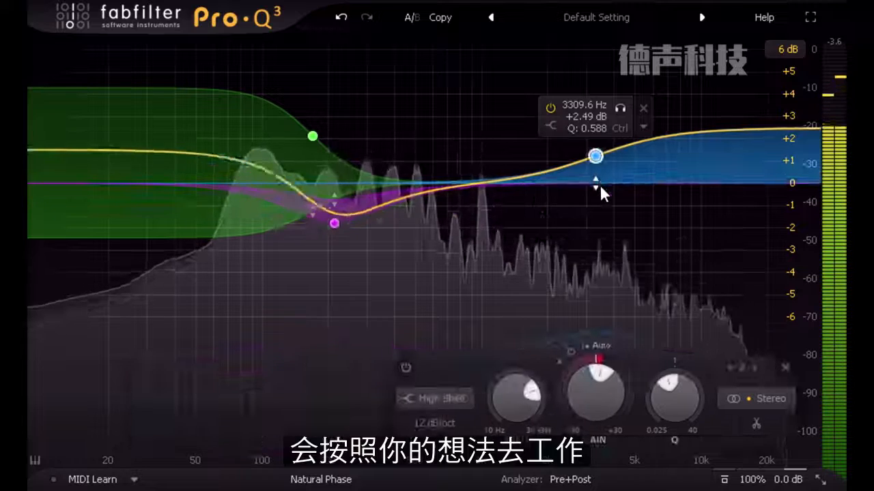
left_click_drag(595, 157, 595, 146)
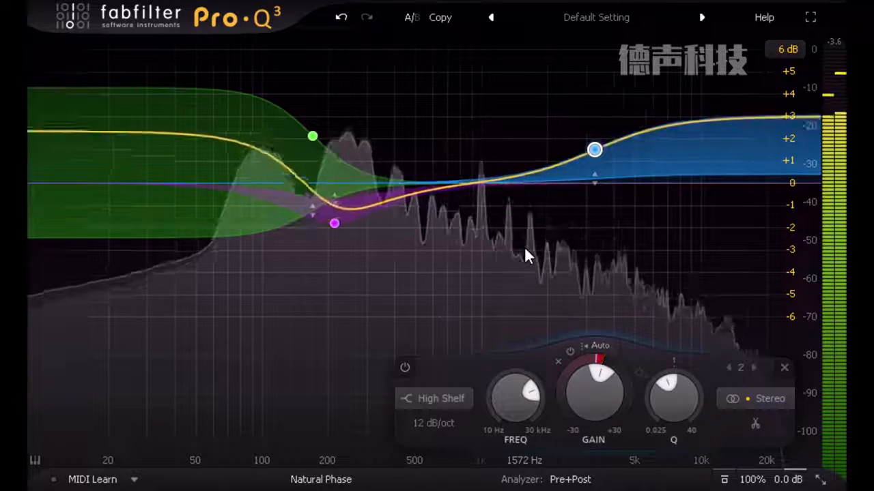
- Toggle the global bypass on and off to compare the processed and unprocessed sound
left_click(724, 480)
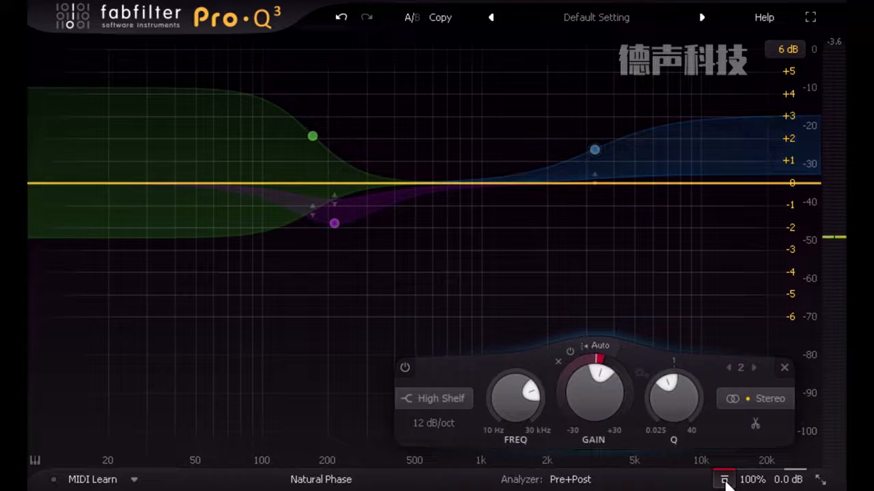
left_click(724, 479)
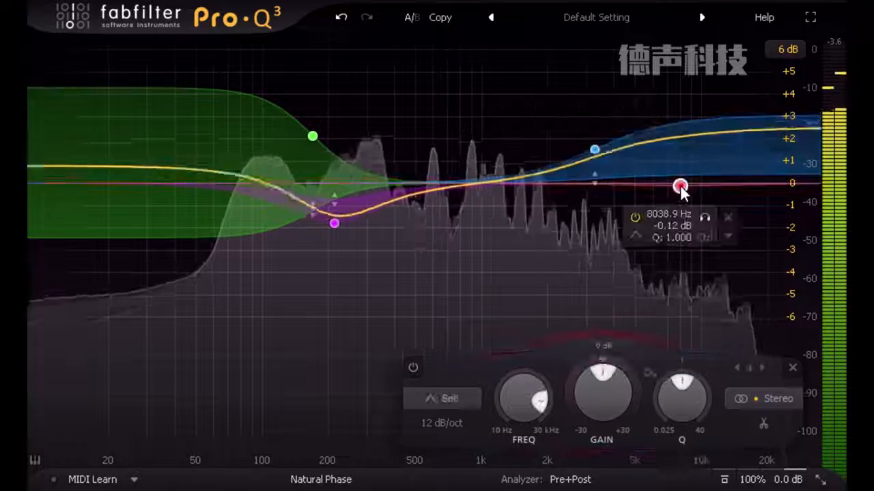
- Give the 8 kHz bell a dynamic range down to about -2 dB and narrow its Q to about 5.98
left_click_drag(564, 392, 574, 403)
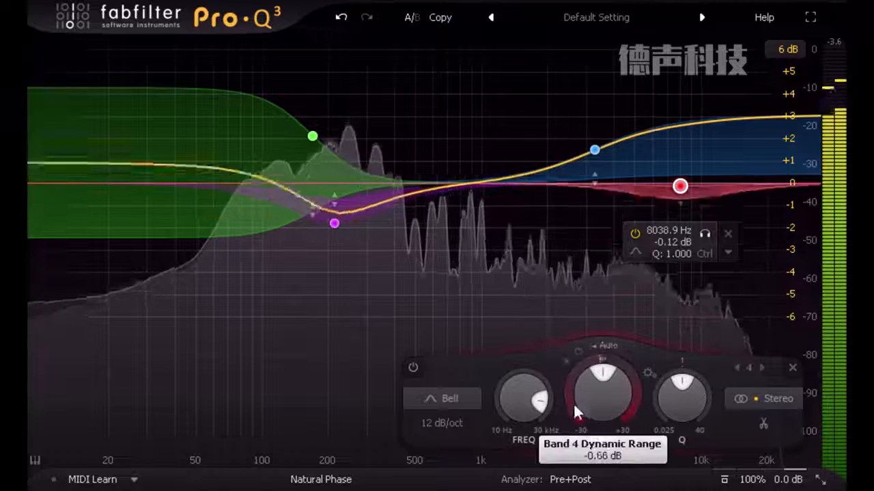
left_click_drag(694, 406, 694, 350)
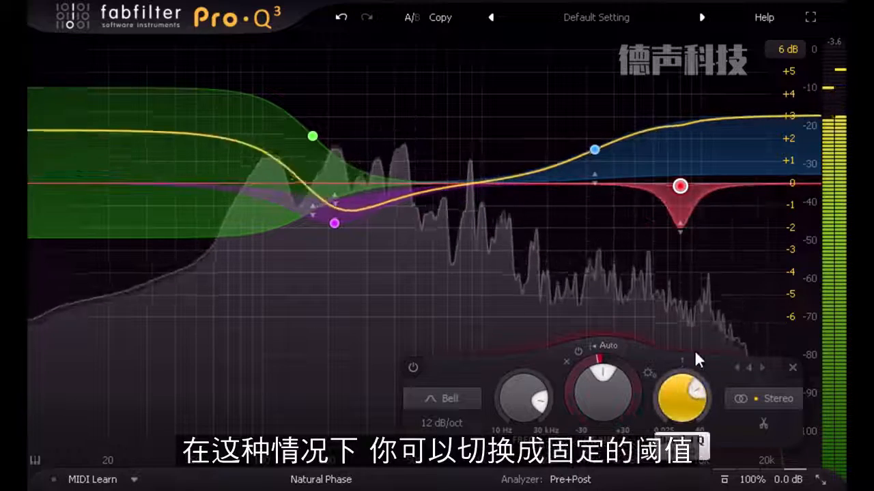
- Switch the 8 kHz bell from Auto to a fixed threshold of -35.6 dB, and toggle its dynamics off and on
left_click(610, 346)
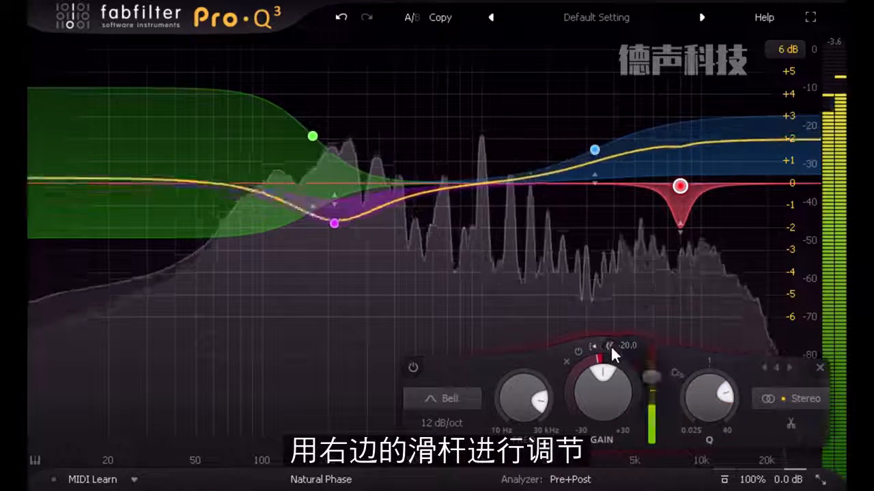
left_click_drag(651, 377, 647, 406)
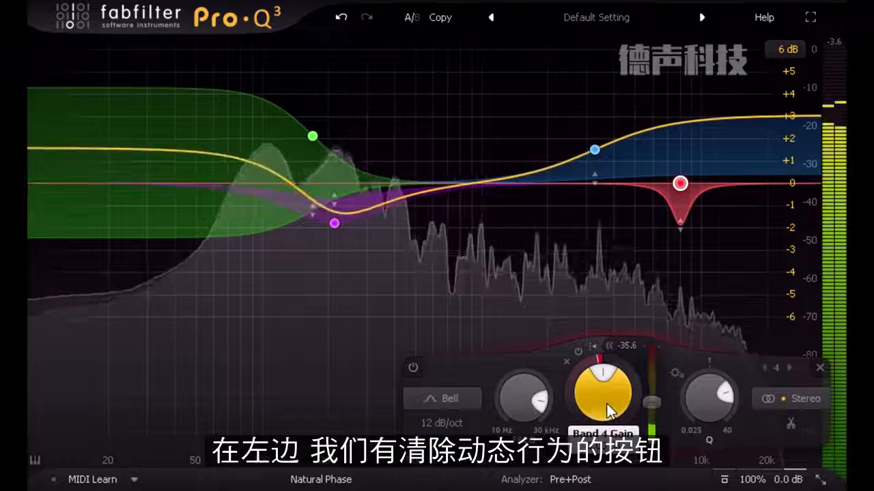
left_click(580, 350)
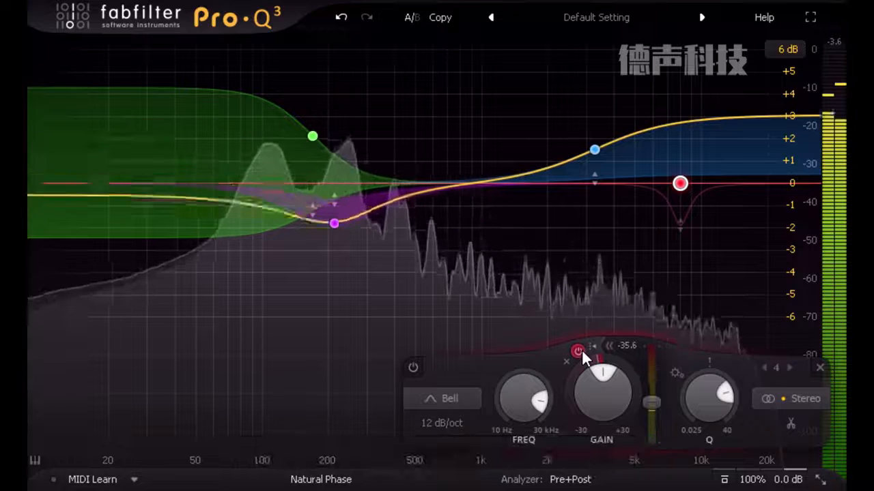
left_click(578, 350)
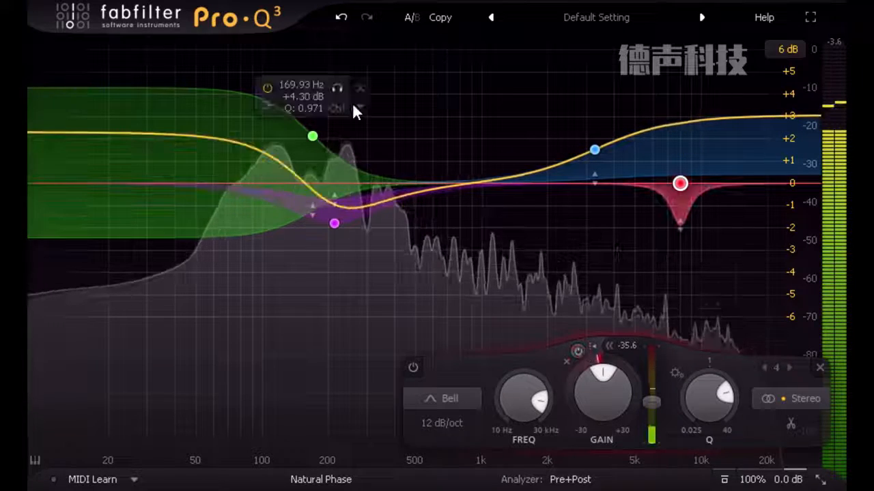
- Select the low shelf, the 214 Hz bell and the high shelf together, try inverting their gain, and undo it
left_click_drag(230, 68, 618, 341)
mouse_move(326, 146)
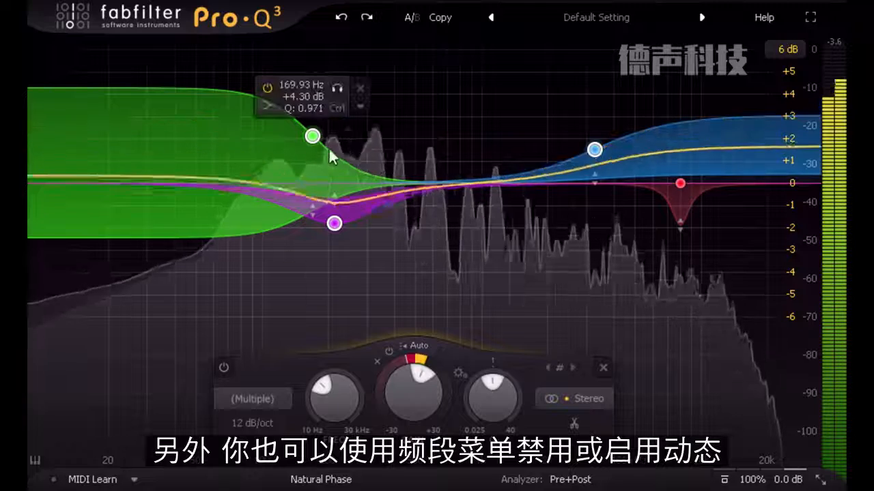
left_click(362, 108)
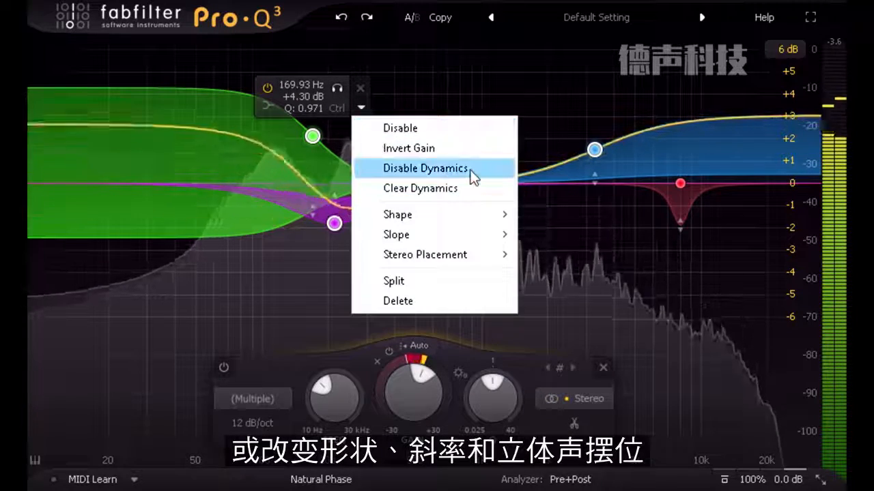
mouse_move(428, 233)
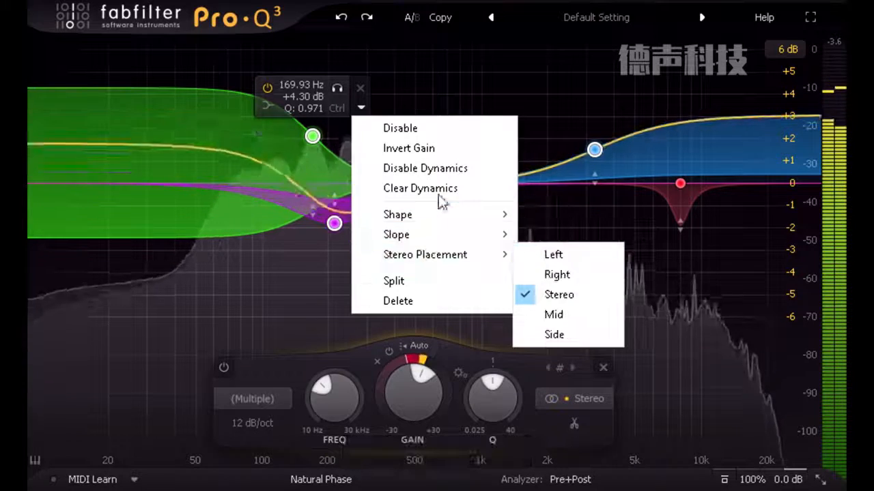
left_click(408, 148)
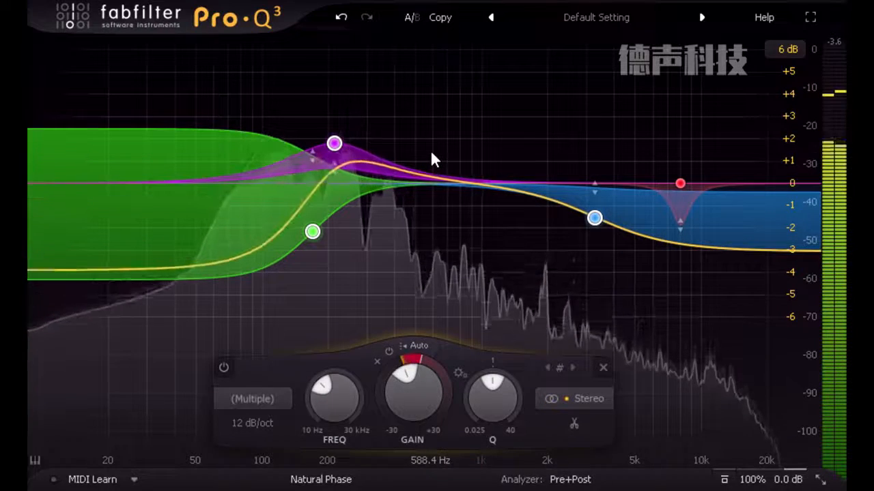
left_click(343, 18)
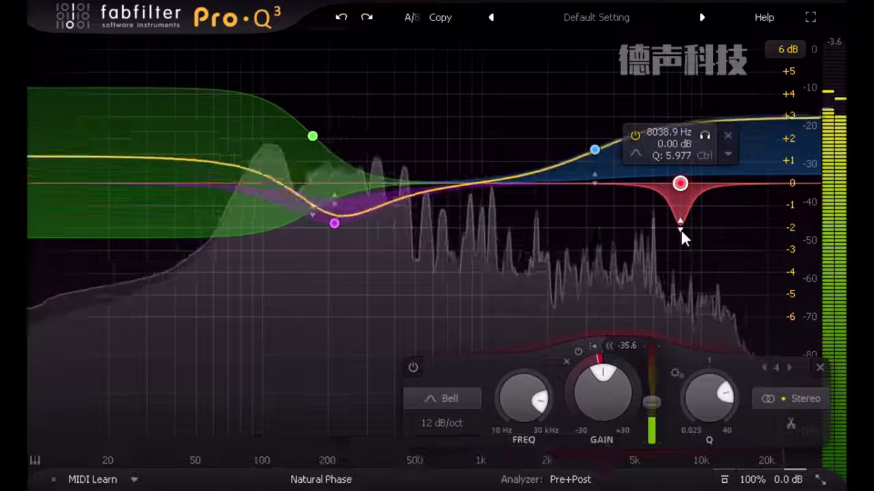
- Select the low shelf and the 214 Hz bell together and set their slope to 96 dB/oct
left_click_drag(417, 97, 215, 301)
left_click(167, 420)
left_click(201, 424)
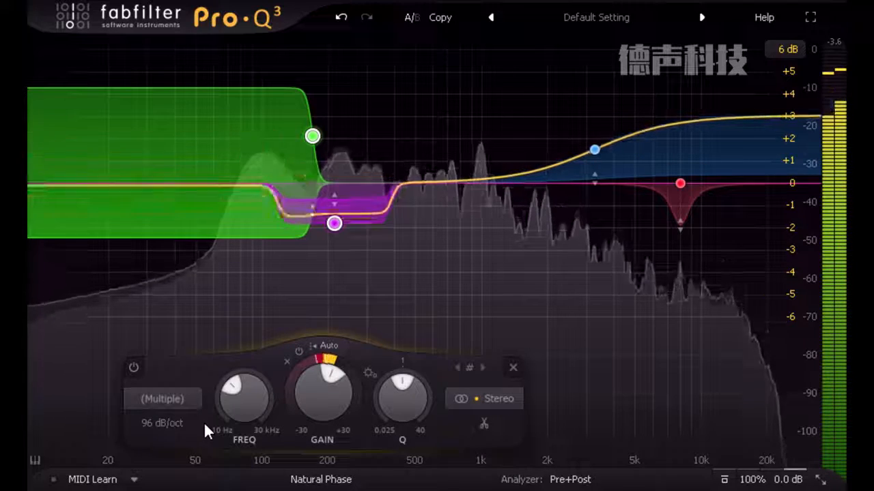
- Set the selected low shelf and 214 Hz bell to a 24 dB/oct slope and make them process only the Mid channel
left_click(172, 421)
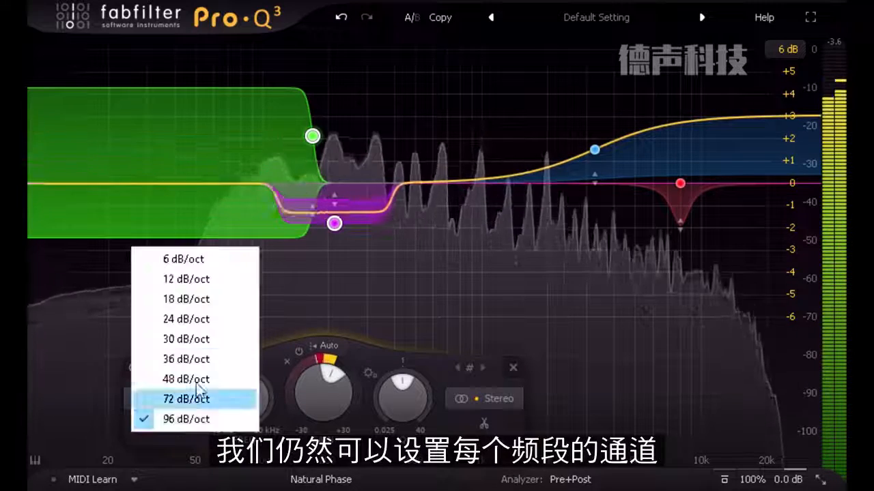
left_click(204, 318)
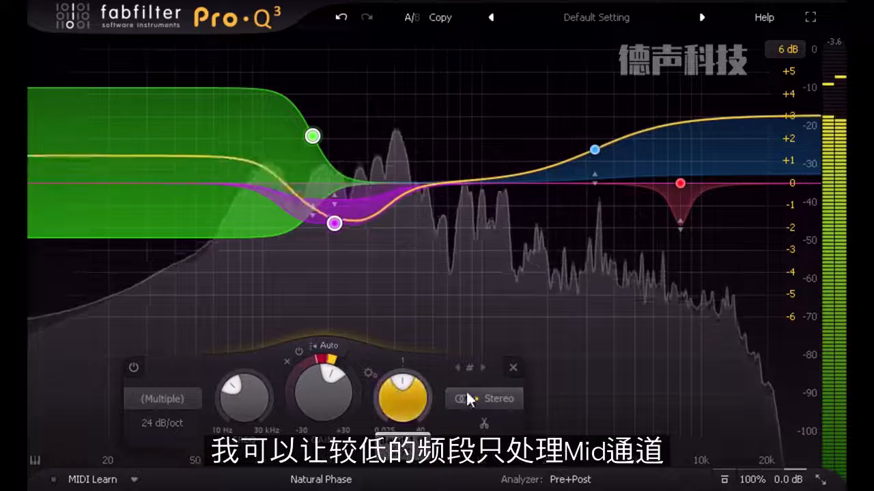
left_click(497, 396)
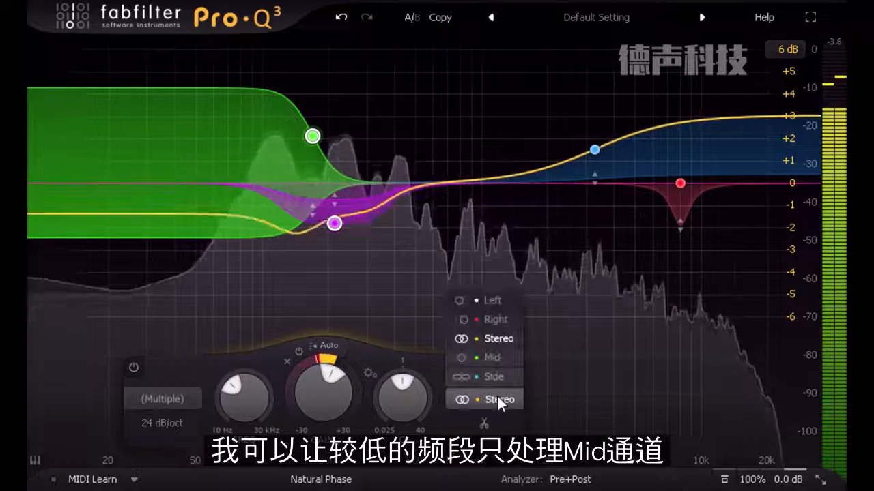
left_click(503, 356)
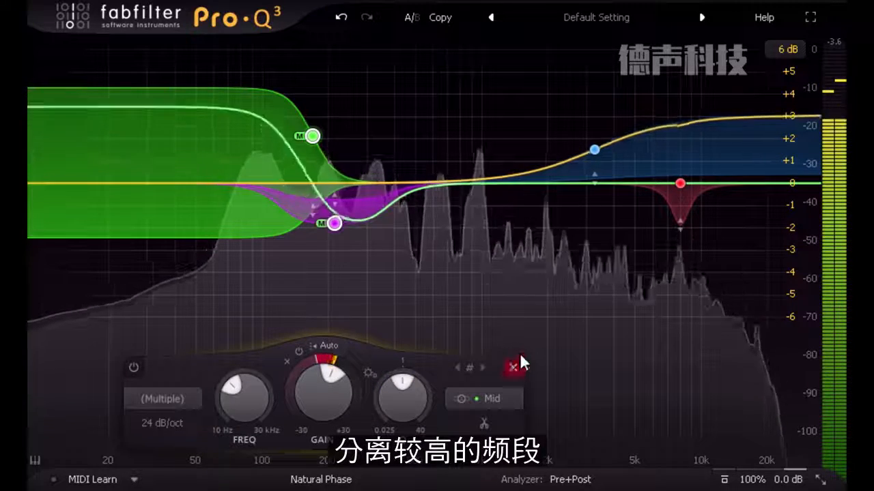
- Select the high shelf and the 8 kHz bell together and split them into separate left and right channel bands
left_click_drag(523, 93, 720, 261)
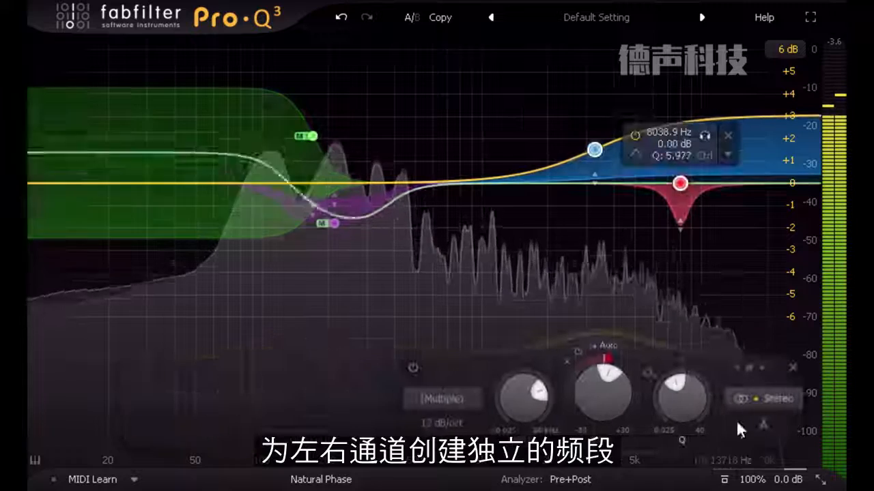
left_click(761, 424)
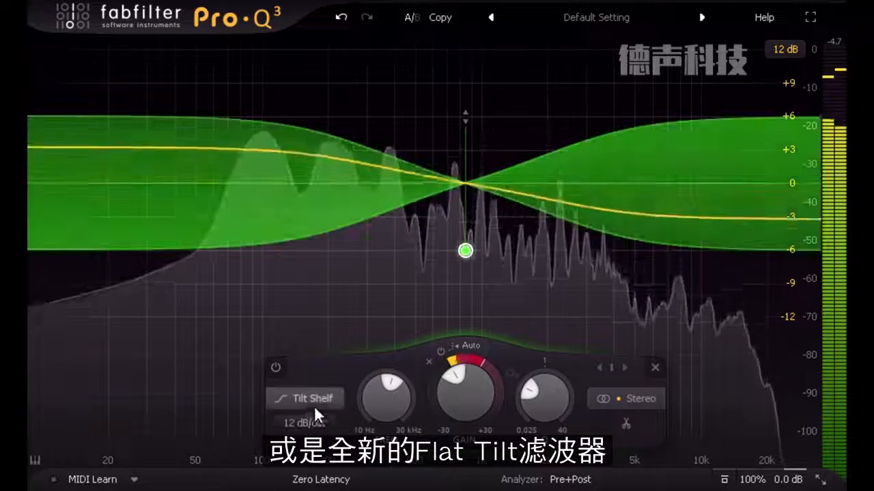
- Change the Tilt Shelf band's filter shape to Flat Tilt
left_click(314, 400)
left_click(321, 376)
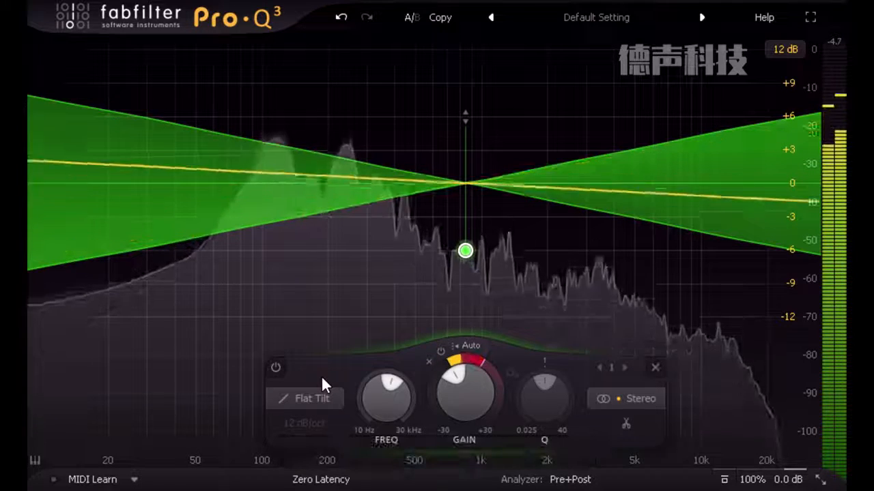
- Switch to the other A/B state and set the processing mode to Linear Phase
left_click(412, 18)
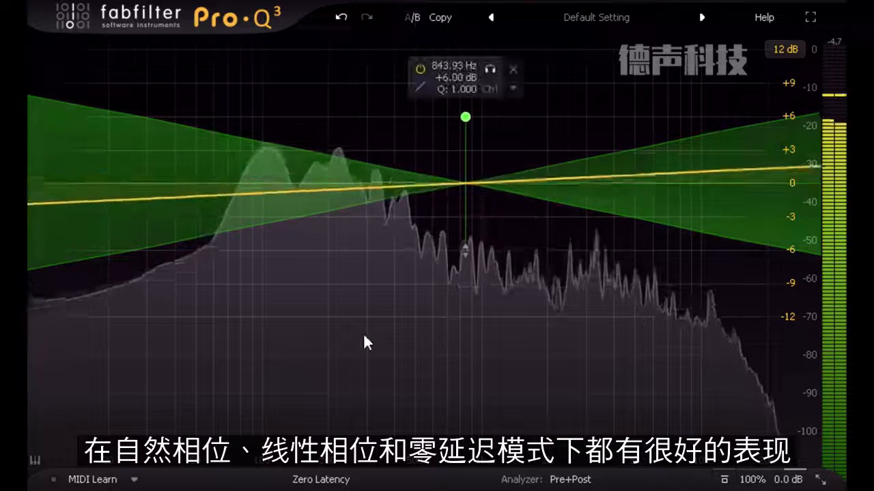
left_click(335, 479)
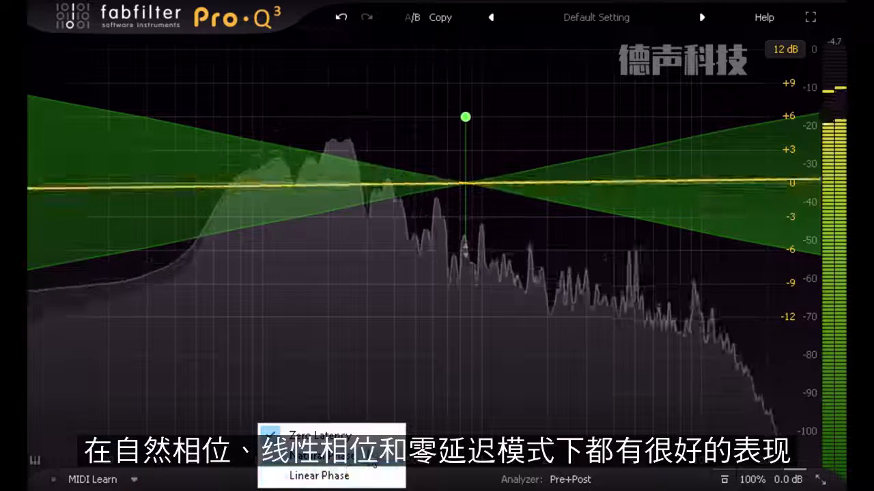
left_click(318, 475)
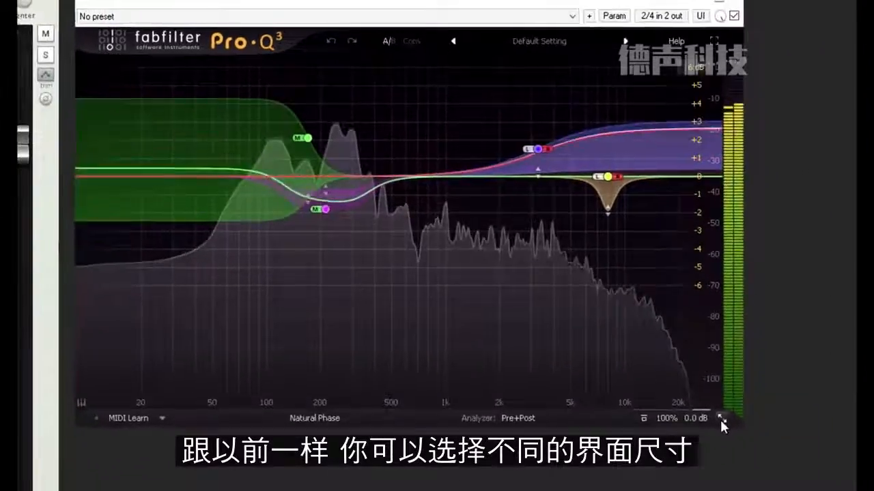
- Set the plug-in interface size to Large and turn on full screen mode
left_click(819, 480)
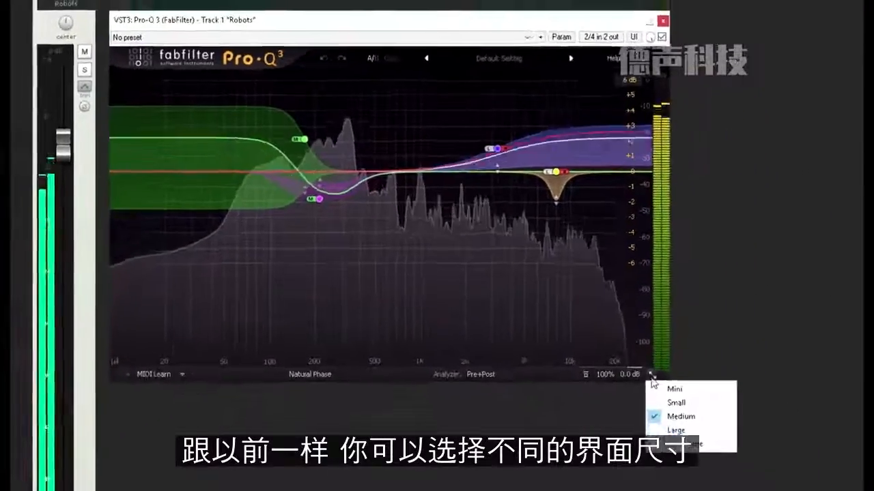
left_click(675, 430)
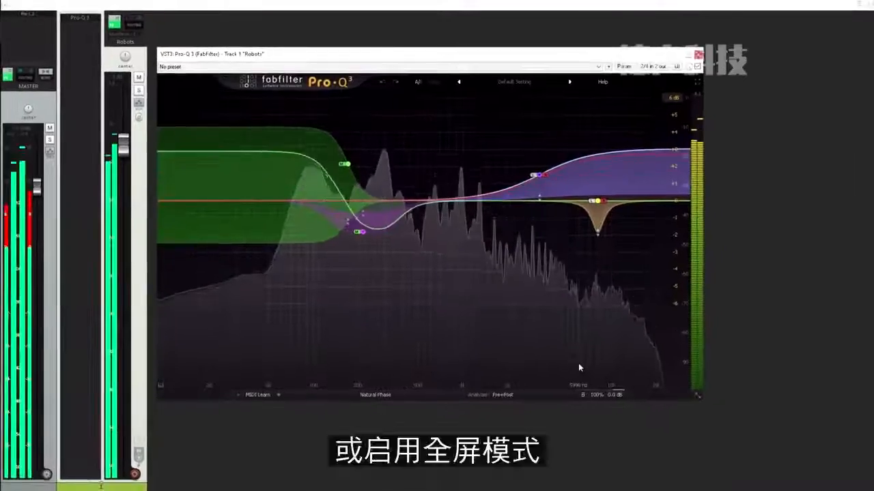
left_click(698, 81)
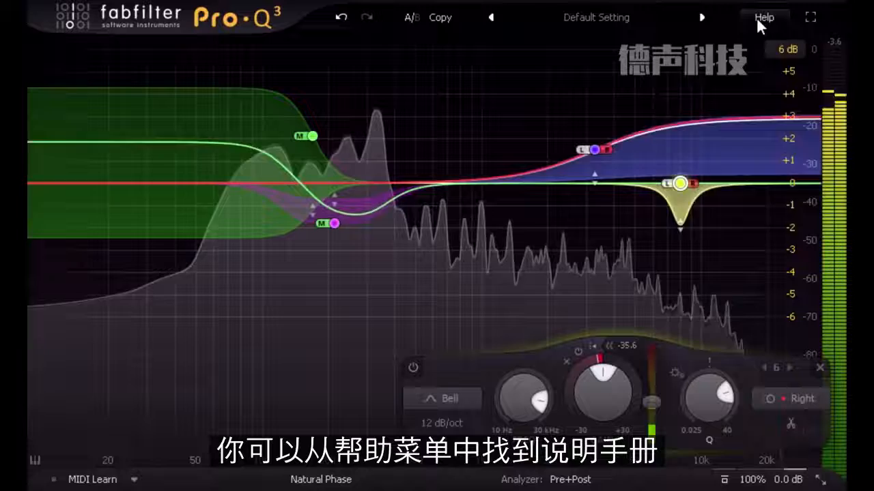
- Enable the interactive help hints and bring up the hint for the 8 kHz bell's threshold slider
left_click(757, 17)
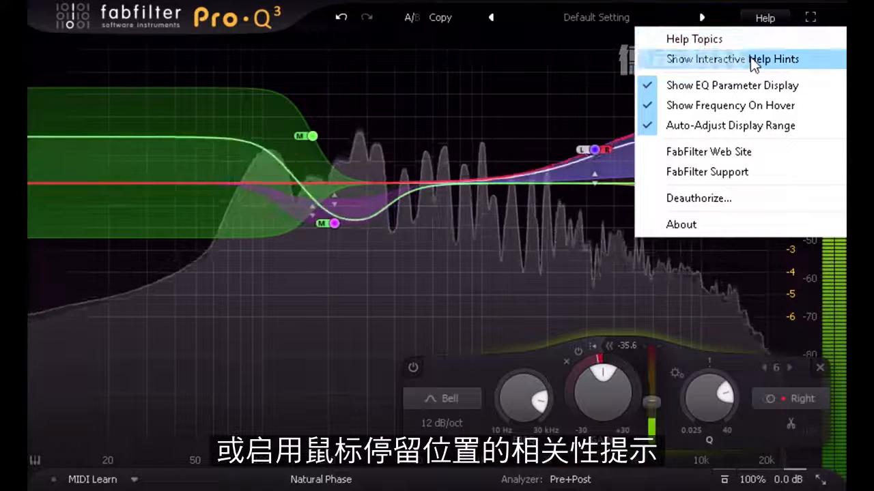
left_click(752, 60)
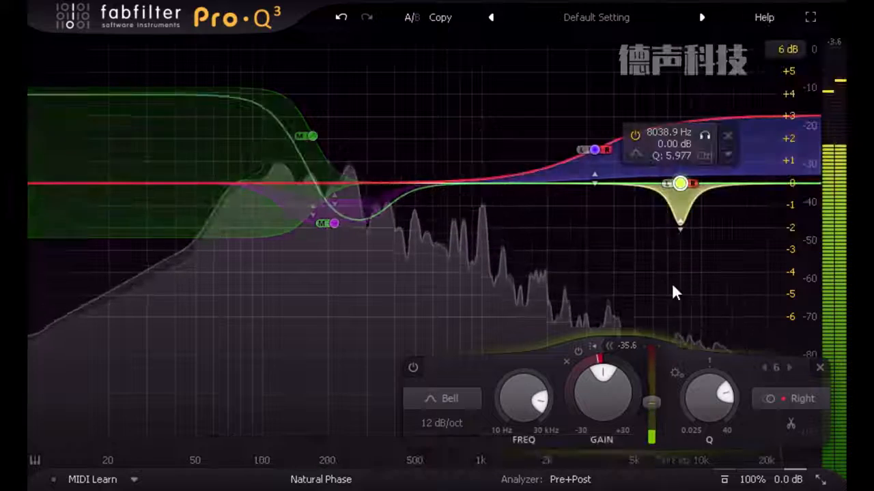
mouse_move(651, 374)
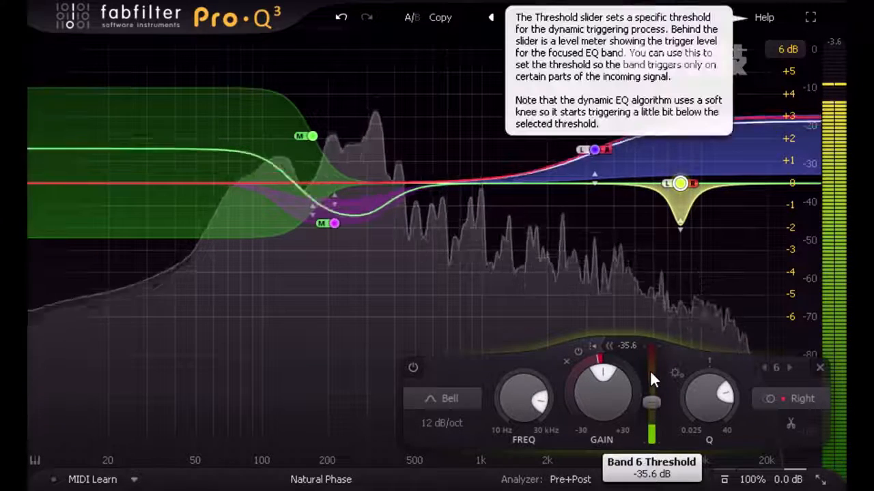